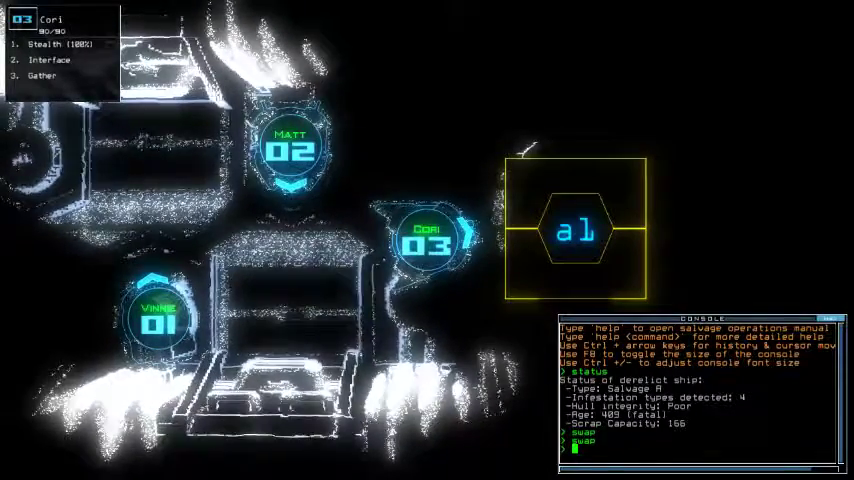
Check the schematic map, then run 'go' to send drones 2 and 3 into the derelict
{"action": "key", "text": "space"}
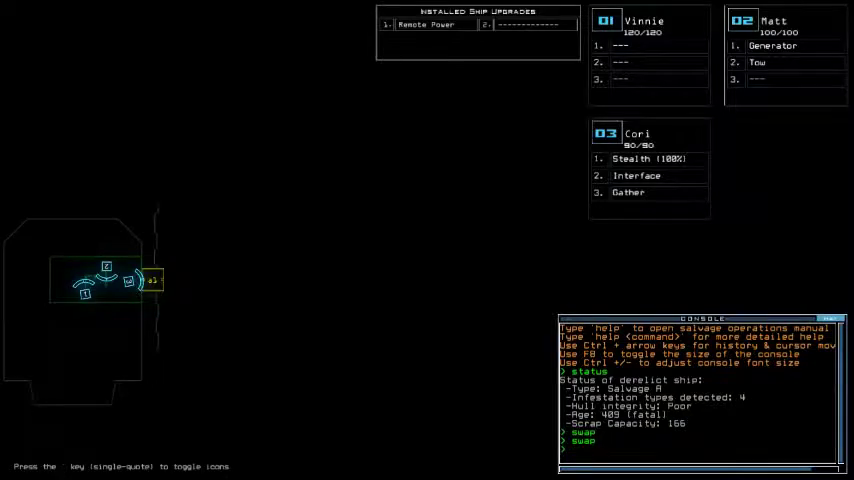
{"action": "key", "text": "space"}
{"action": "type", "text": "go"}
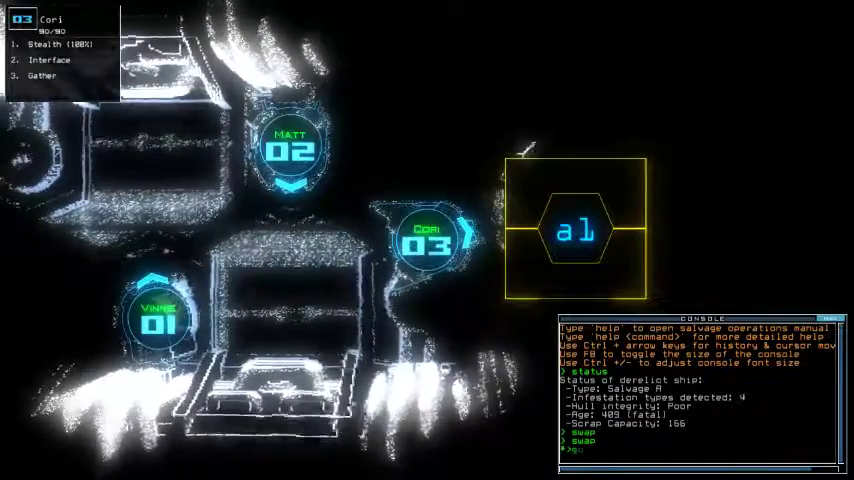
{"action": "key", "text": "Return"}
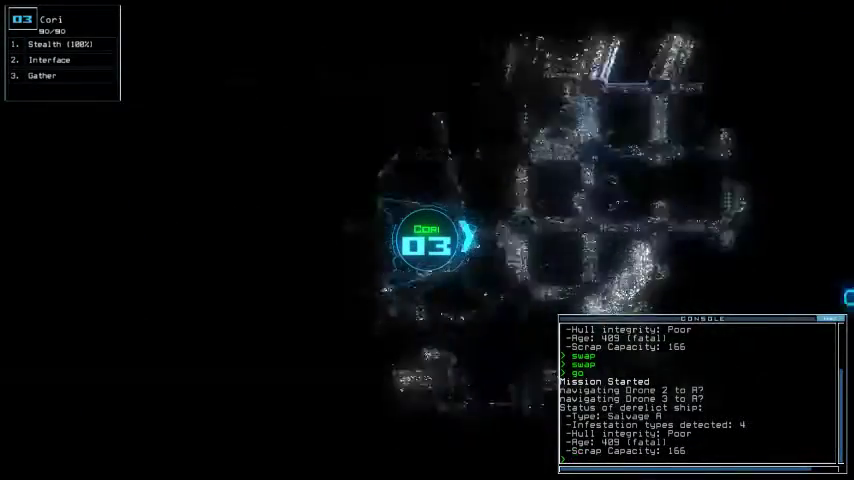
Check the newly powered areas, then gather two loads of scrap with drone 3
{"action": "key", "text": "space"}
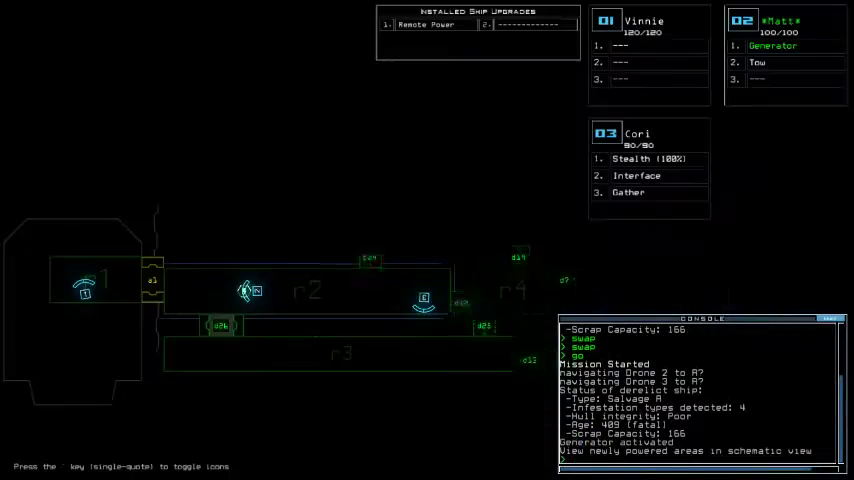
{"action": "key", "text": "space"}
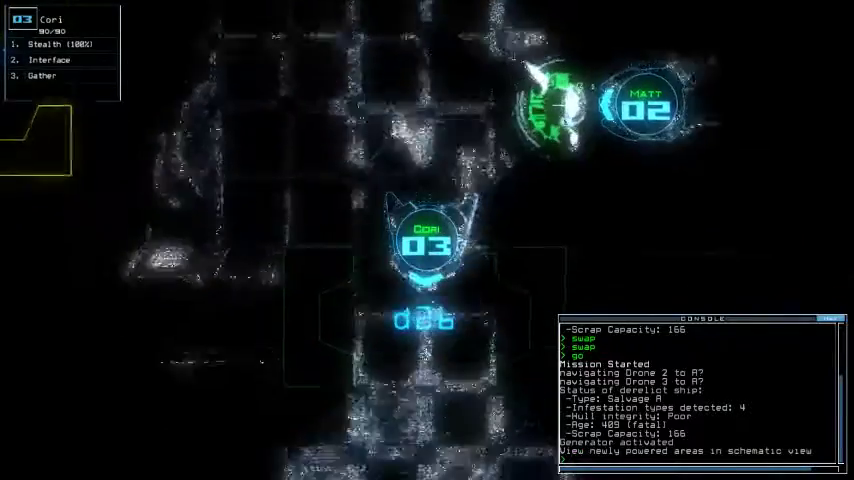
{"action": "type", "text": "g"}
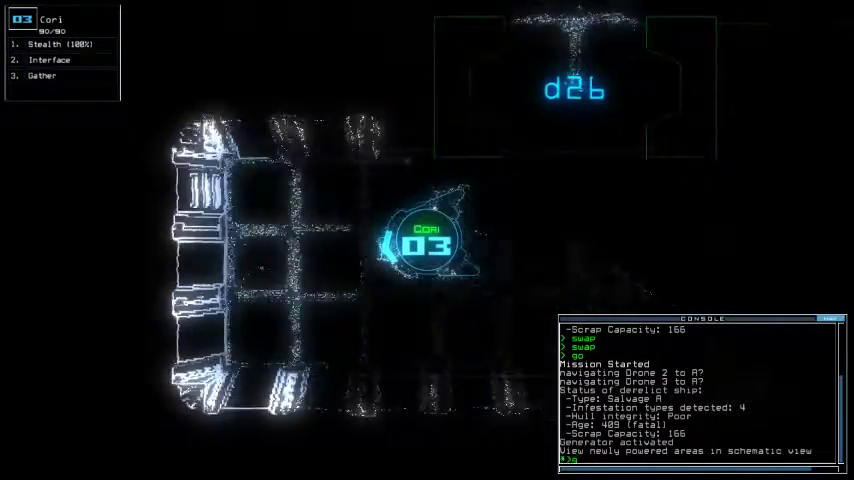
{"action": "key", "text": "Return"}
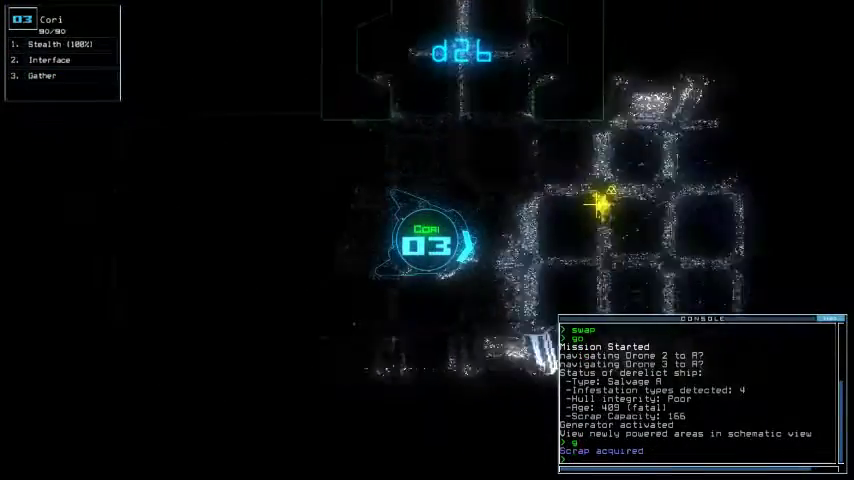
{"action": "type", "text": "g"}
{"action": "key", "text": "Return"}
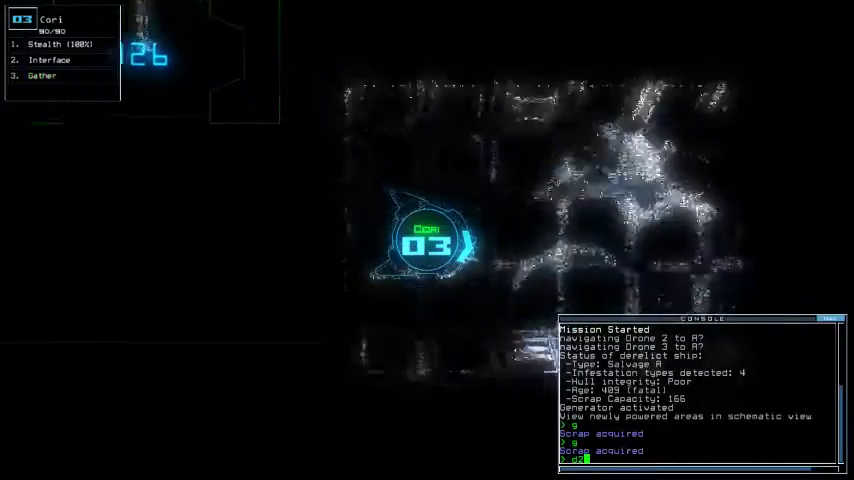
{"action": "type", "text": "d26"}
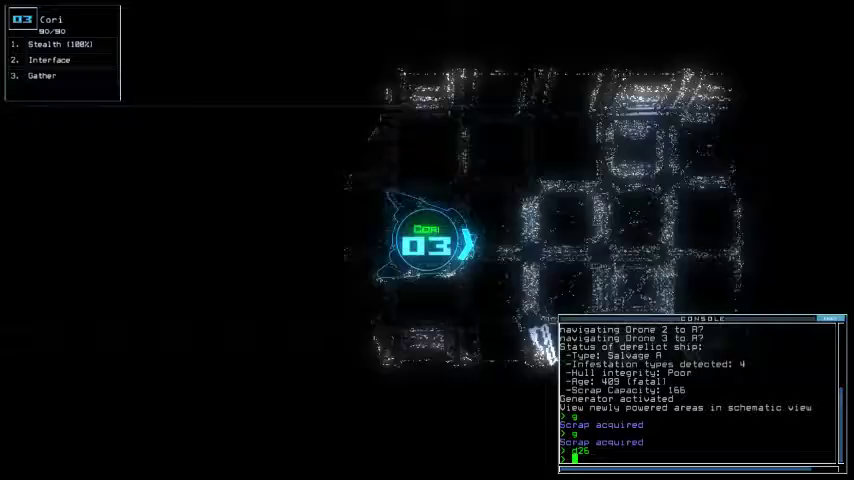
Open door d26 and gather the remaining nearby scrap
{"action": "key", "text": "Return"}
{"action": "type", "text": "g"}
{"action": "key", "text": "Return"}
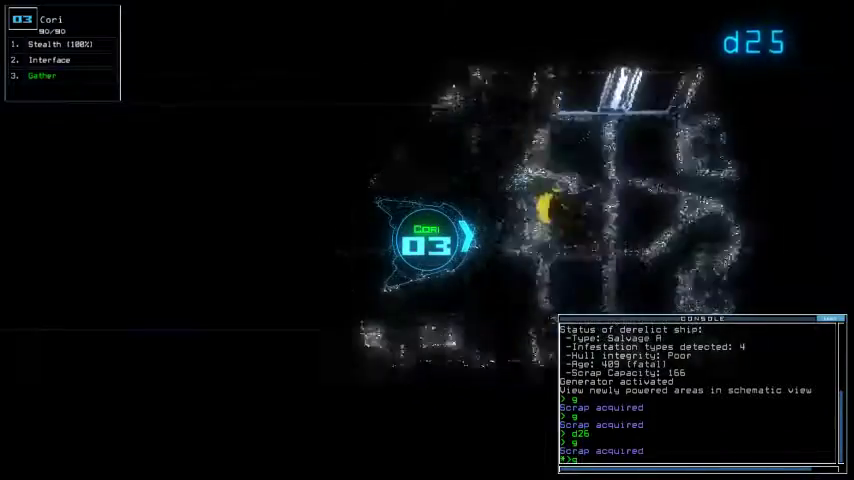
{"action": "type", "text": "g"}
{"action": "key", "text": "Return"}
{"action": "type", "text": "g"}
{"action": "key", "text": "Return"}
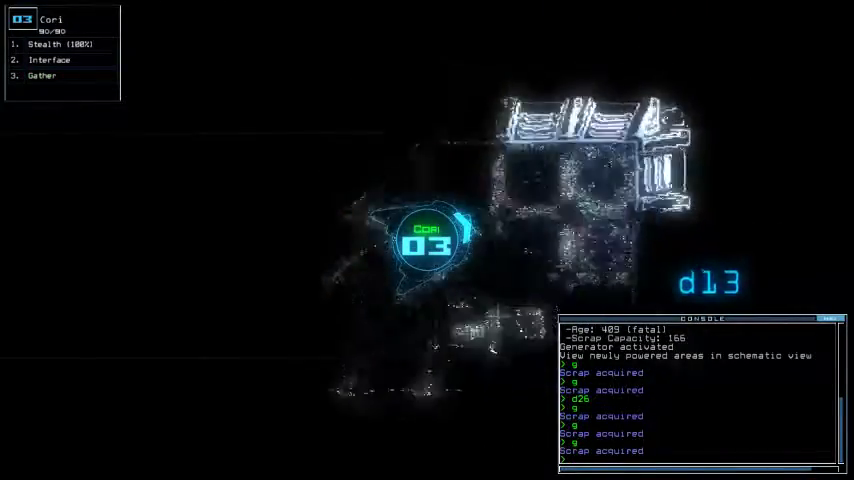
Interface drone 3 with the ship, toggle defenses, then cloak it and open door d25
{"action": "key", "text": "Return"}
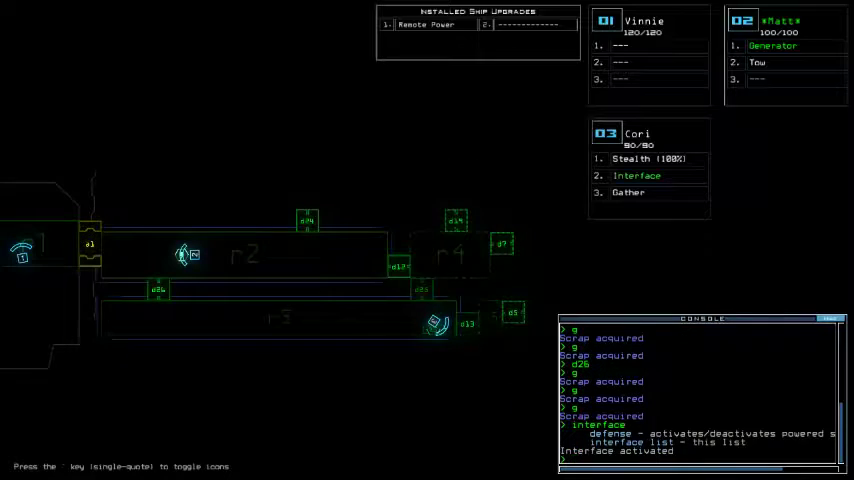
{"action": "type", "text": "de"}
{"action": "key", "text": "Return"}
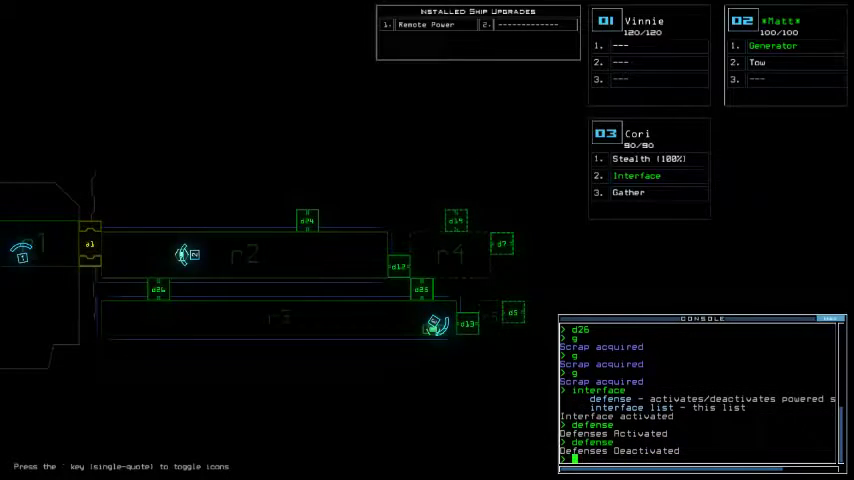
{"action": "key", "text": "Escape"}
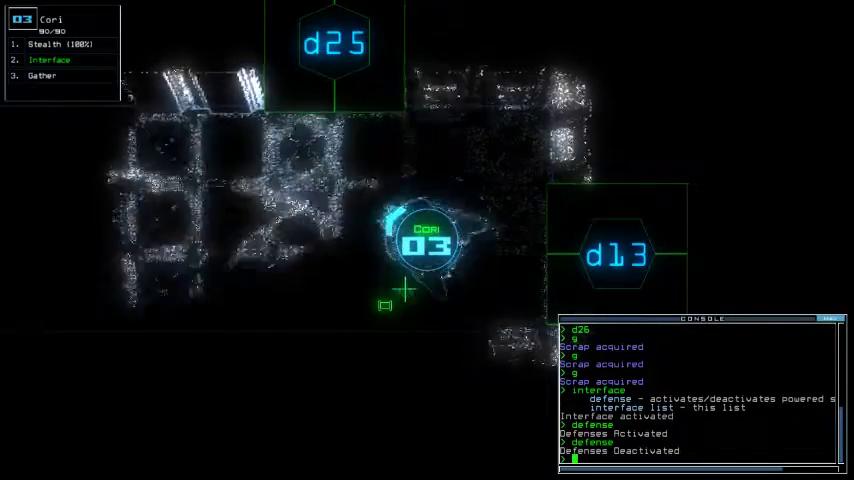
{"action": "type", "text": "s d25"}
{"action": "key", "text": "Return"}
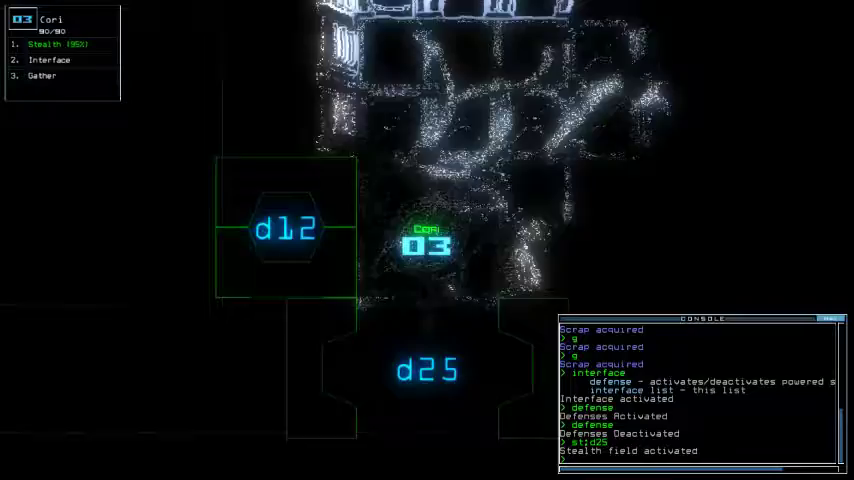
Send drone 3 to door d7 and open it to reveal room r7
{"action": "key", "text": "space"}
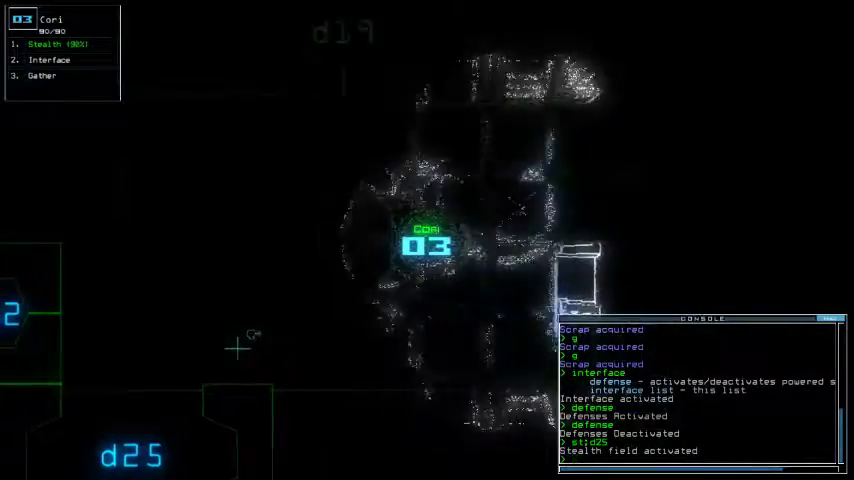
{"action": "key", "text": "3"}
{"action": "type", "text": "d7"}
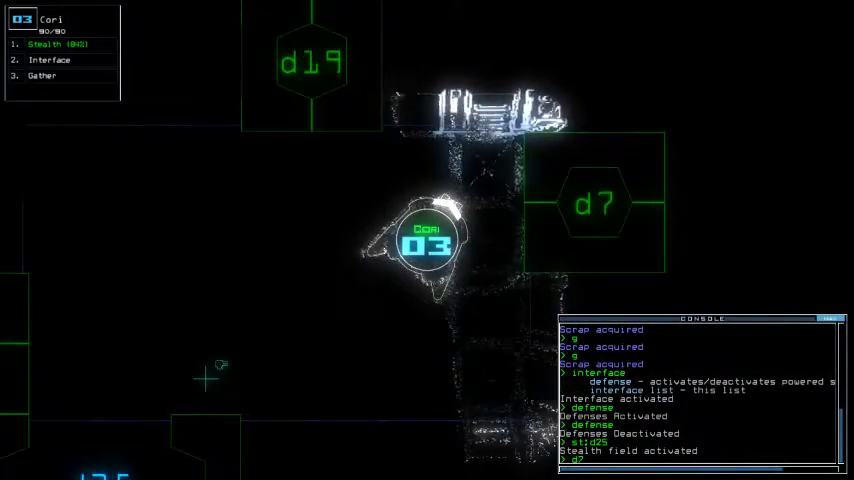
{"action": "key", "text": "Return"}
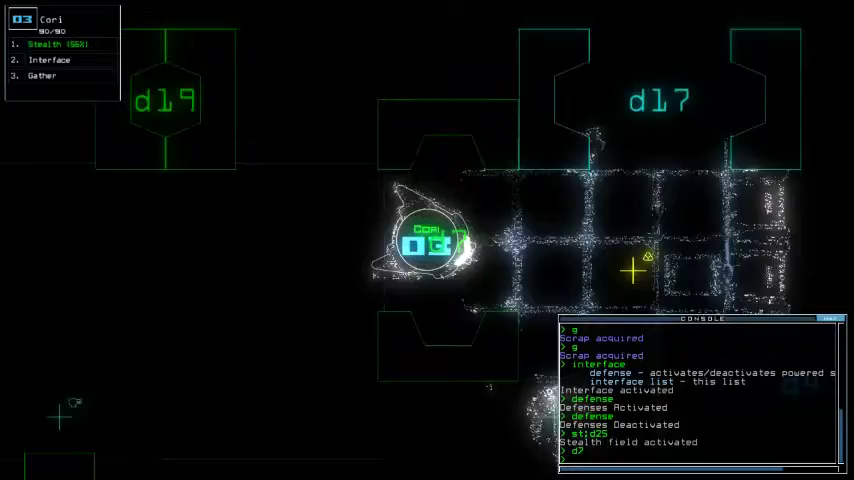
{"action": "key", "text": "space"}
{"action": "key", "text": "Return"}
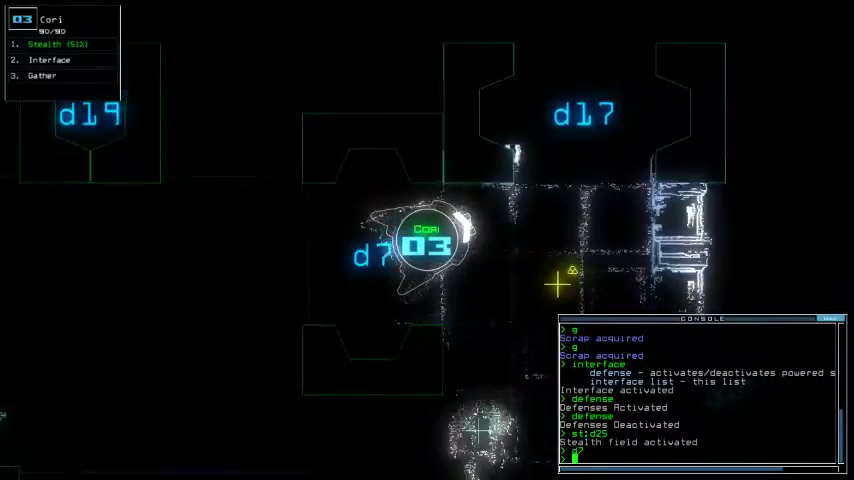
{"action": "key", "text": "space"}
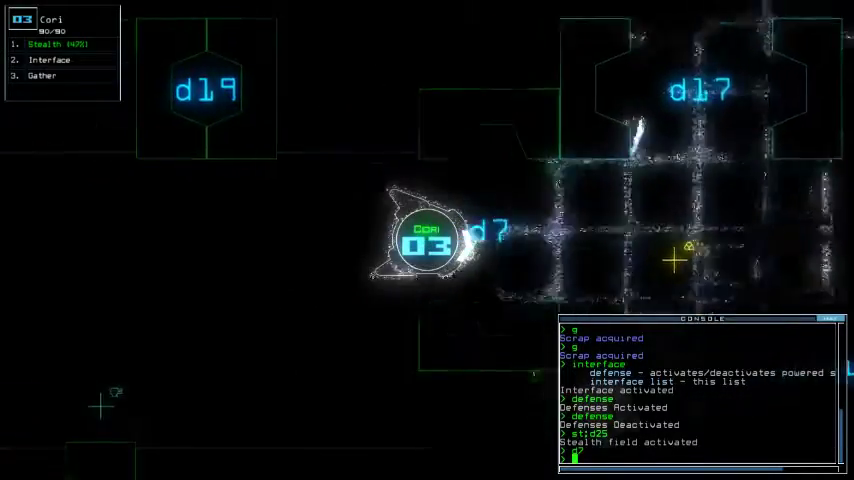
{"action": "type", "text": "d2"}
{"action": "key", "text": "Return"}
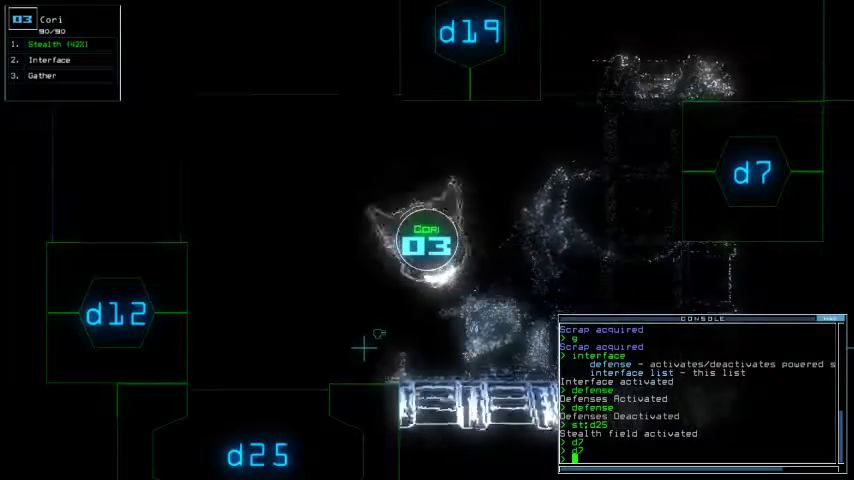
{"action": "key", "text": "space"}
{"action": "type", "text": "d2"}
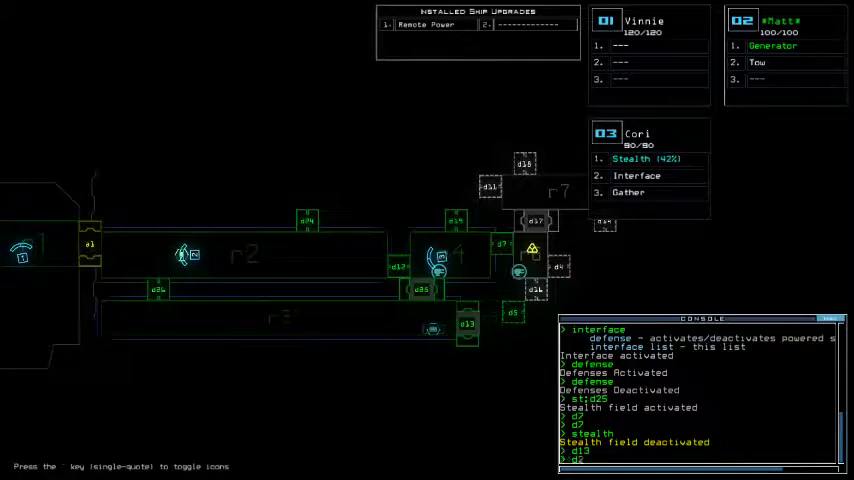
{"action": "type", "text": "5"}
Toggle door d25, checking drone 3's camera and the schematic map
{"action": "key", "text": "Return"}
{"action": "key", "text": "space"}
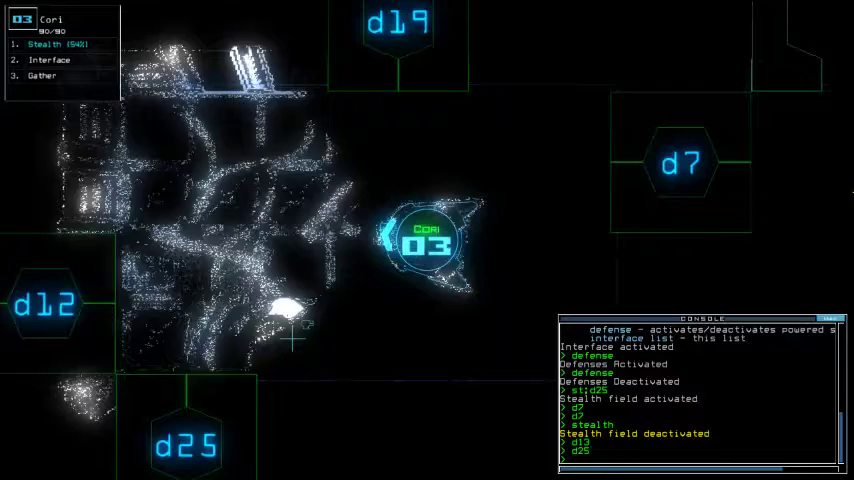
{"action": "key", "text": "space"}
{"action": "type", "text": "end"}
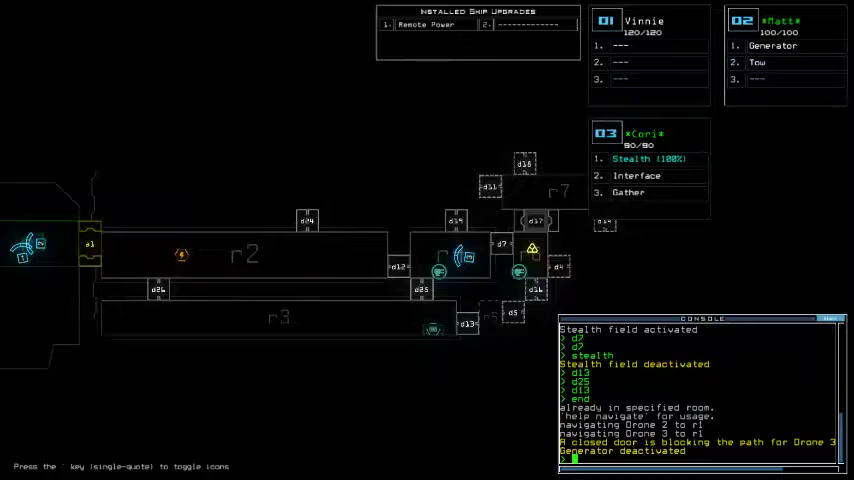
Switch from drone 3 to drone 2 and list room r1's contents, revealing airlock a1
{"action": "key", "text": "3"}
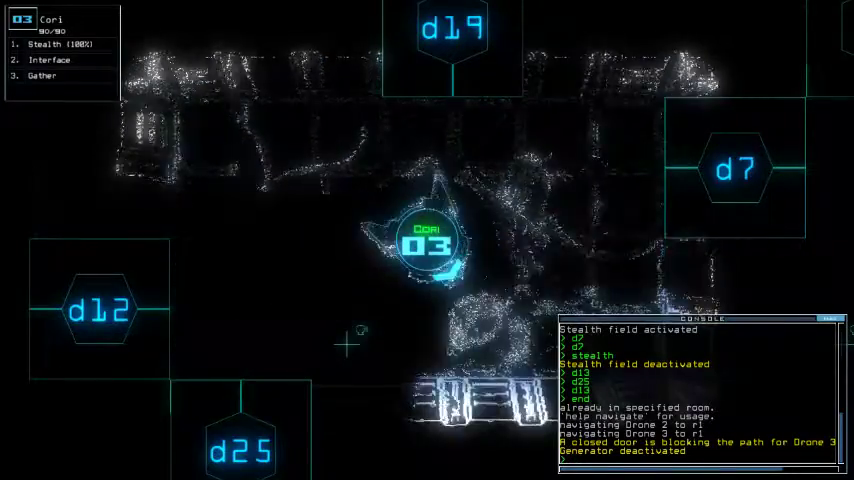
{"action": "key", "text": "2"}
{"action": "key", "text": "Right"}
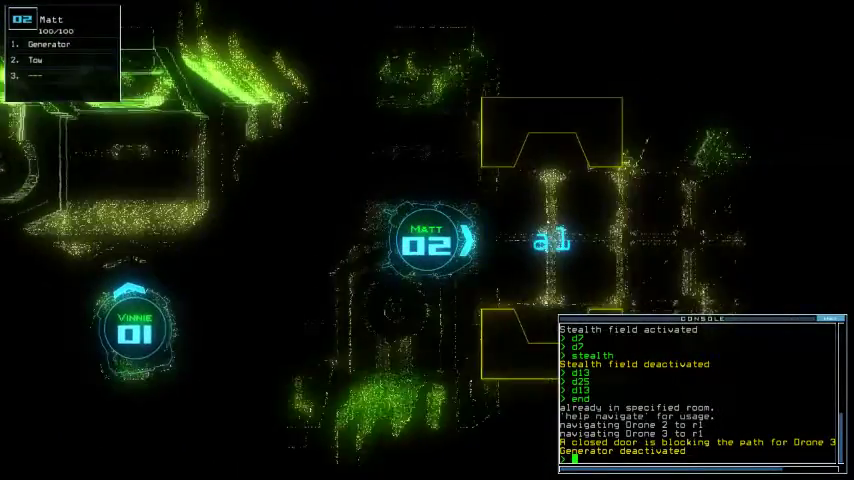
{"action": "type", "text": "i"}
{"action": "key", "text": "Return"}
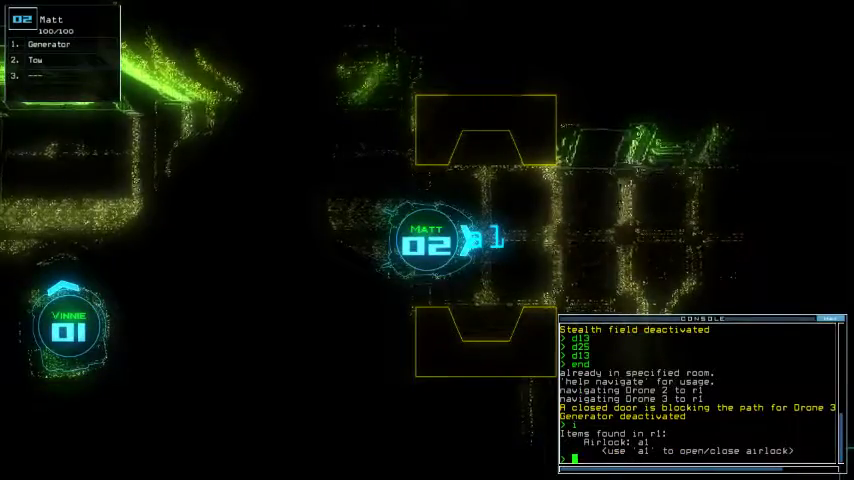
Check the mission time (00:01:53), then view the schematic from drone 3
{"action": "key", "text": "3"}
{"action": "key", "text": "2"}
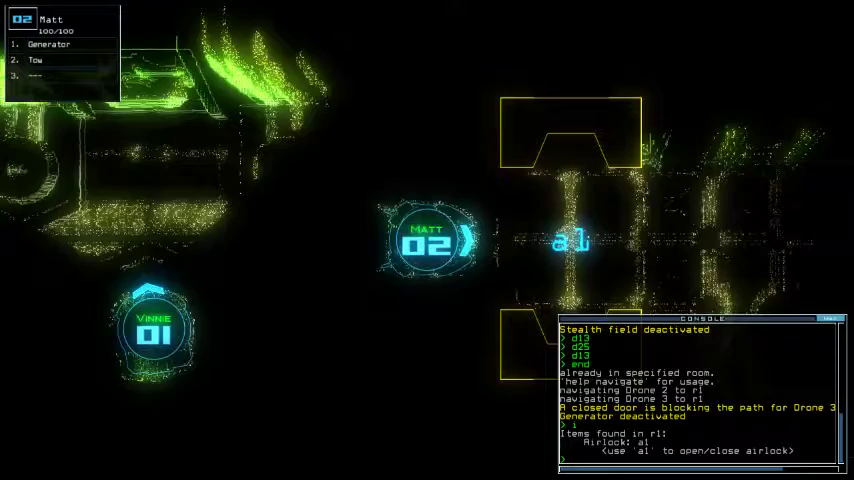
{"action": "type", "text": "ti"}
{"action": "key", "text": "Return"}
{"action": "key", "text": "3"}
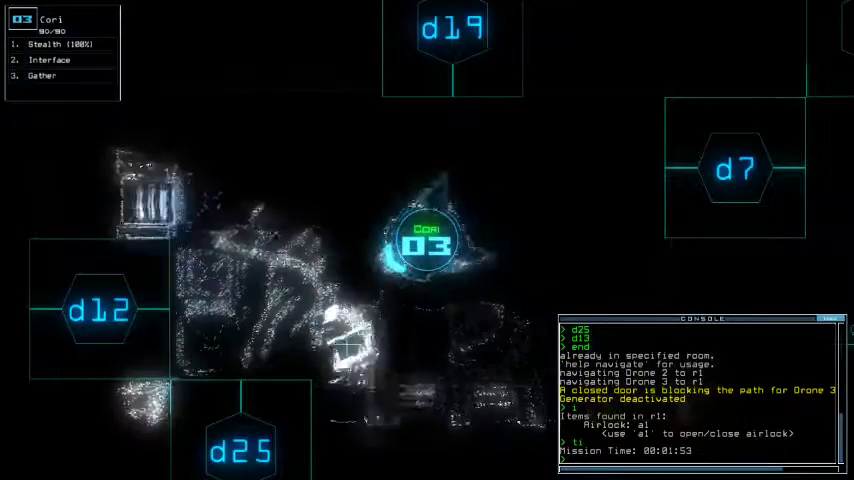
{"action": "key", "text": "space"}
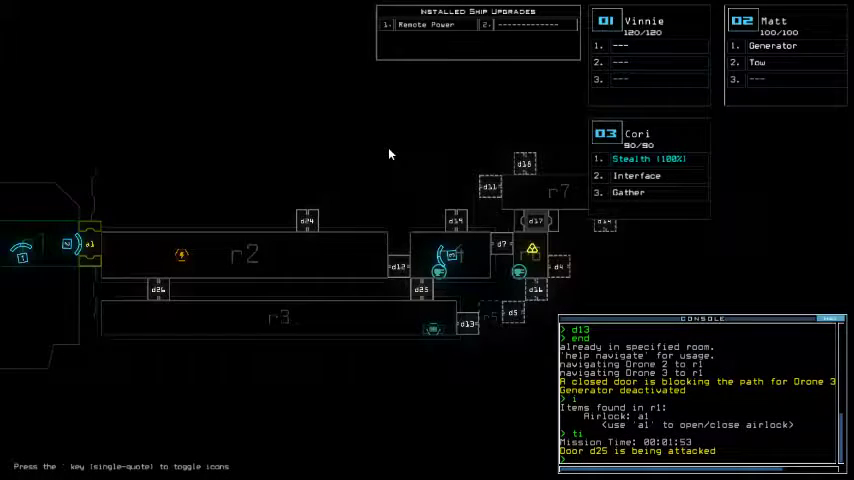
{"action": "type", "text": "2"}
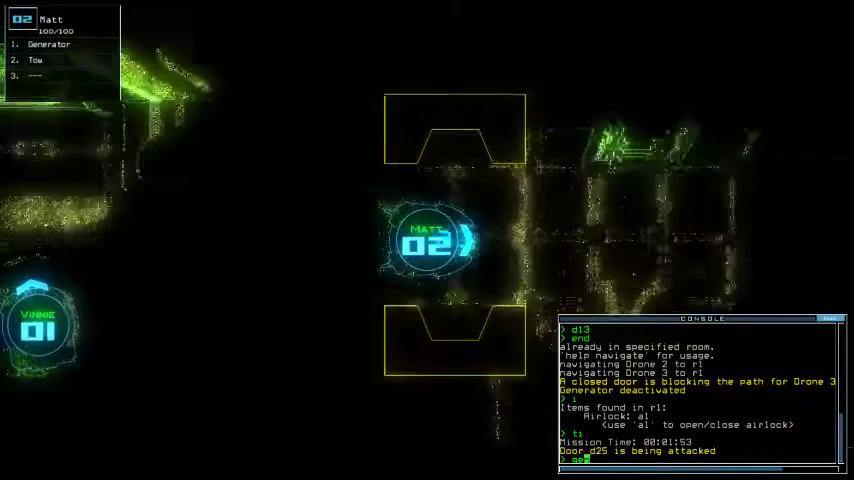
{"action": "type", "text": "generator3"}
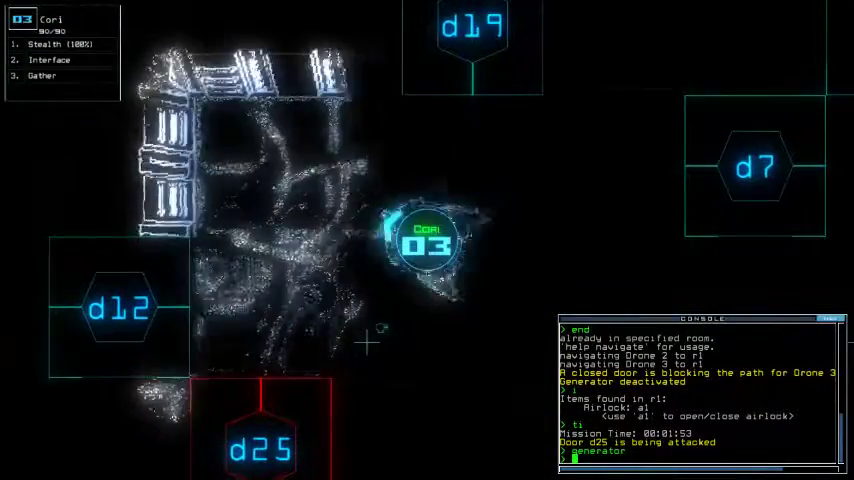
Switch on the generator and open doors d12 and d25
{"action": "key", "text": "Return"}
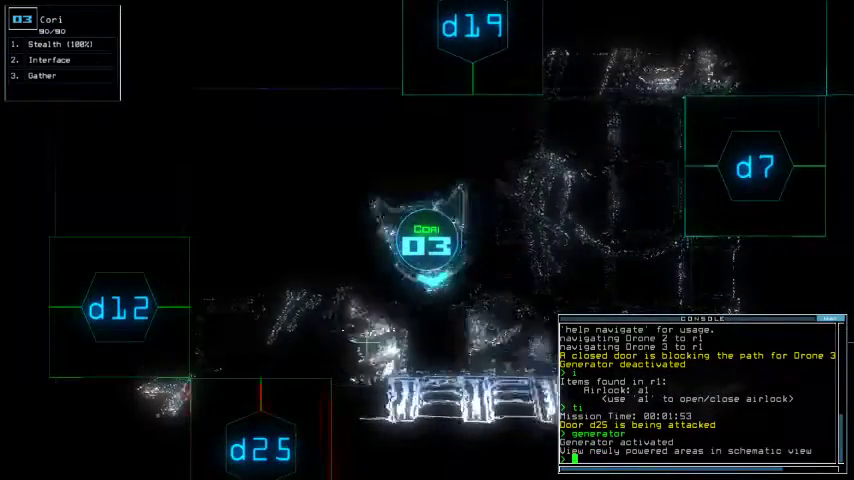
{"action": "type", "text": "d12"}
{"action": "key", "text": "Return"}
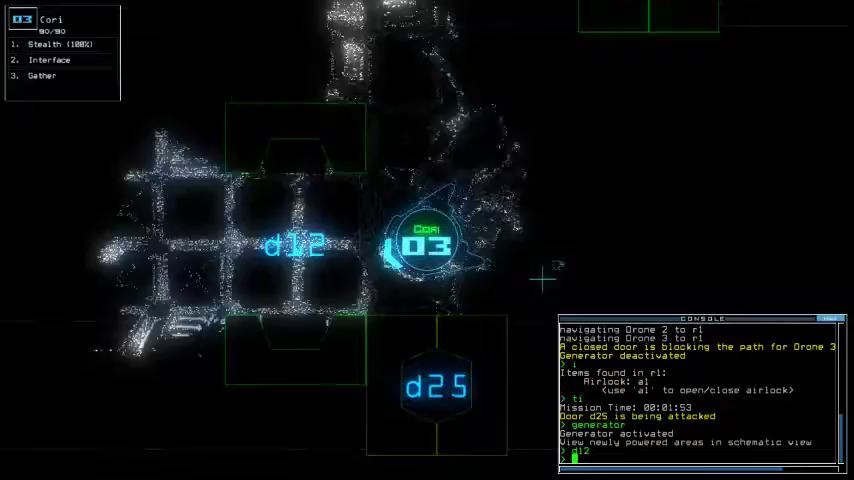
{"action": "type", "text": "d25 d"}
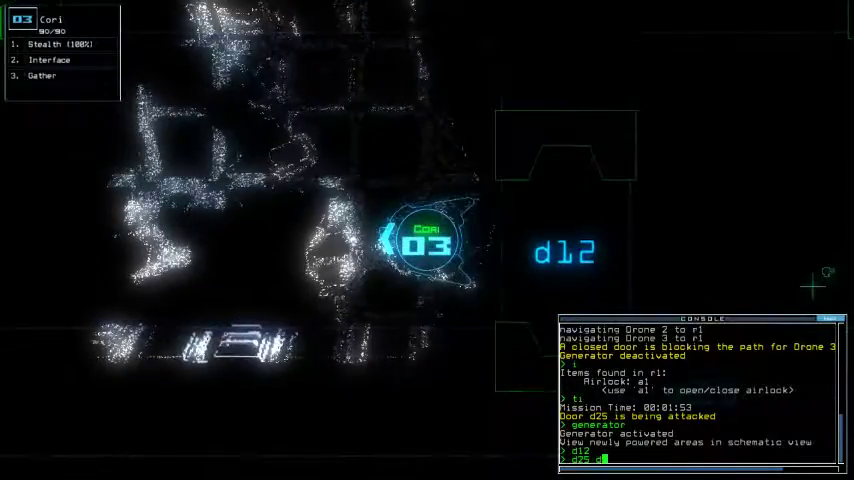
{"action": "type", "text": "12"}
{"action": "key", "text": "Return"}
Check the schematic, then cloak Cori and send it toward door d26
{"action": "key", "text": "space"}
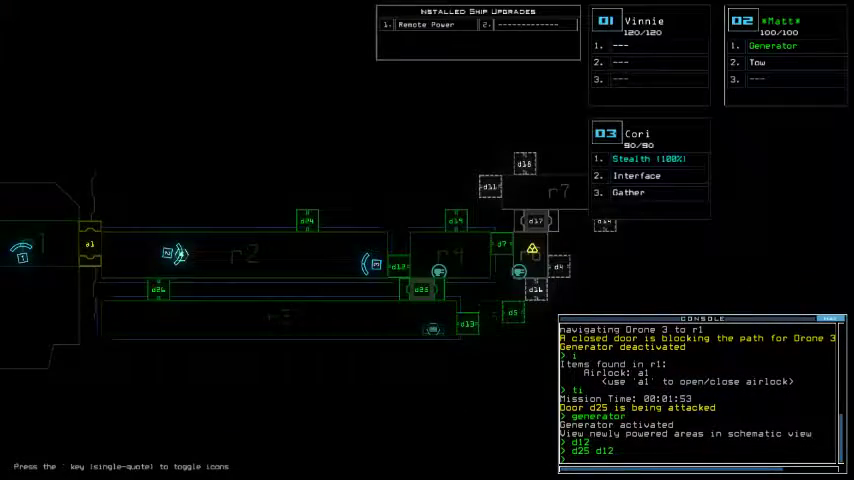
{"action": "key", "text": "2"}
{"action": "key", "text": "3"}
{"action": "type", "text": "d25"}
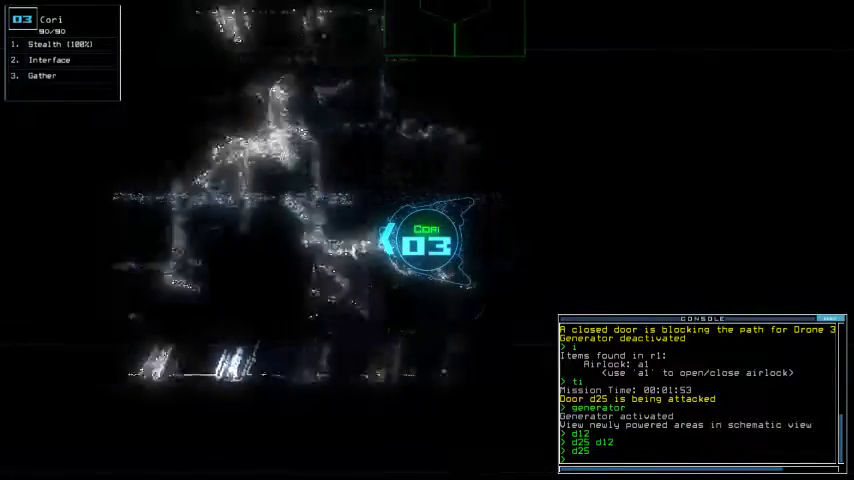
{"action": "type", "text": "st"}
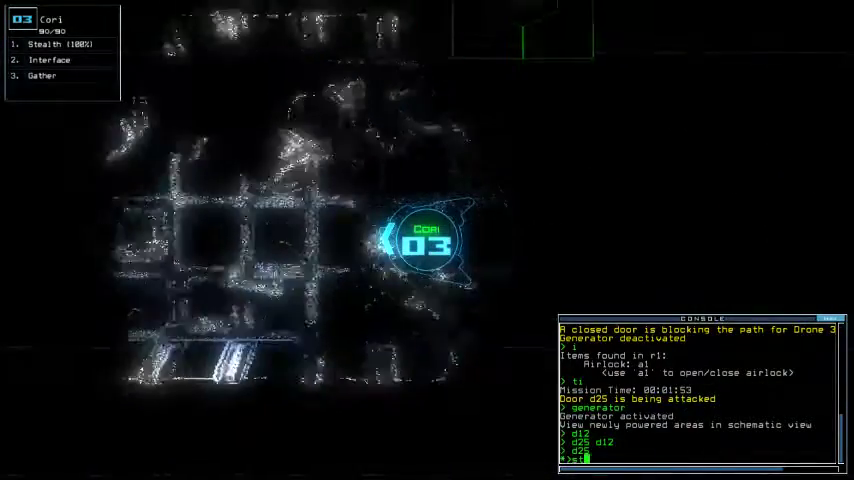
{"action": "type", "text": "e"}
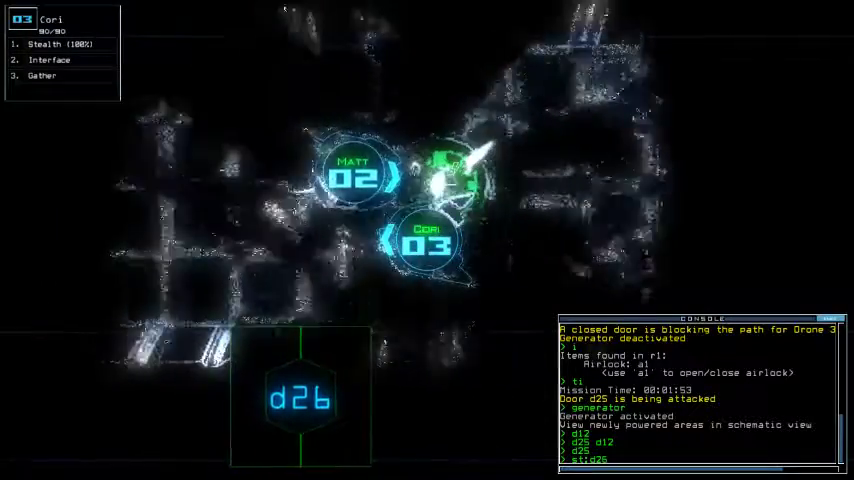
{"action": "type", "text": " d26"}
{"action": "key", "text": "Return"}
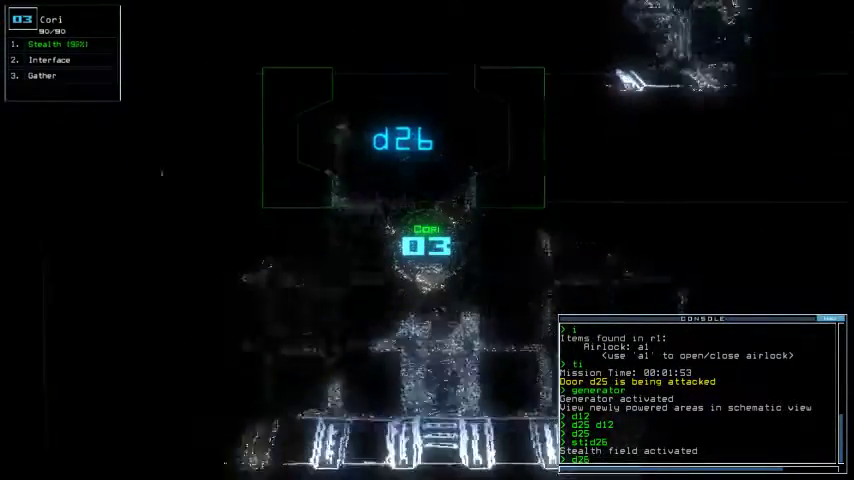
{"action": "type", "text": "d26"}
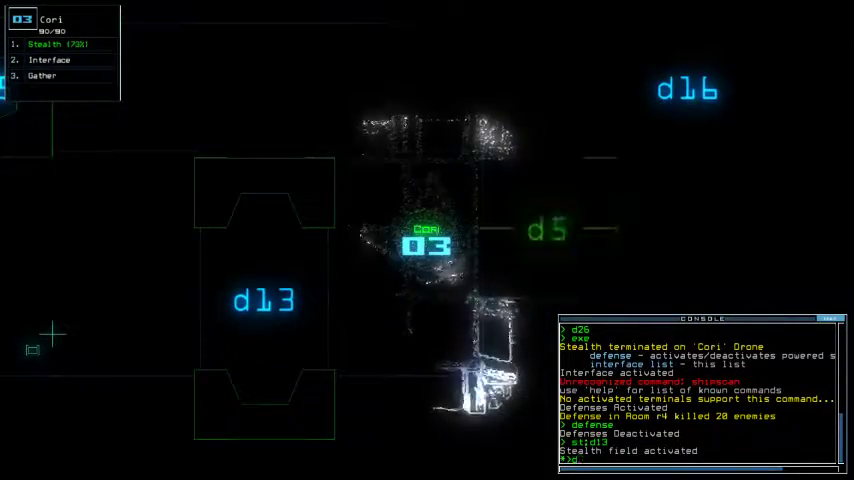
{"action": "type", "text": "5"}
Send Cori to d5, drop its stealth, move it to d25 and close the surrounding doors
{"action": "key", "text": "Return"}
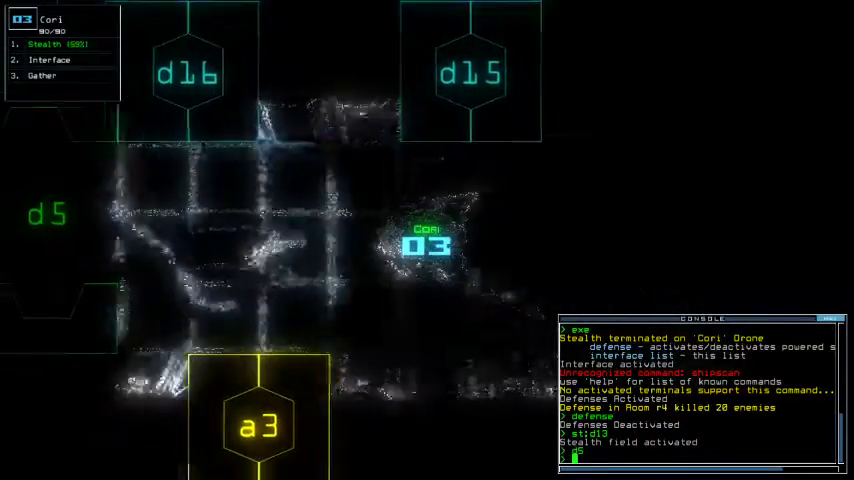
{"action": "type", "text": "st"}
{"action": "key", "text": "Return"}
{"action": "key", "text": "space"}
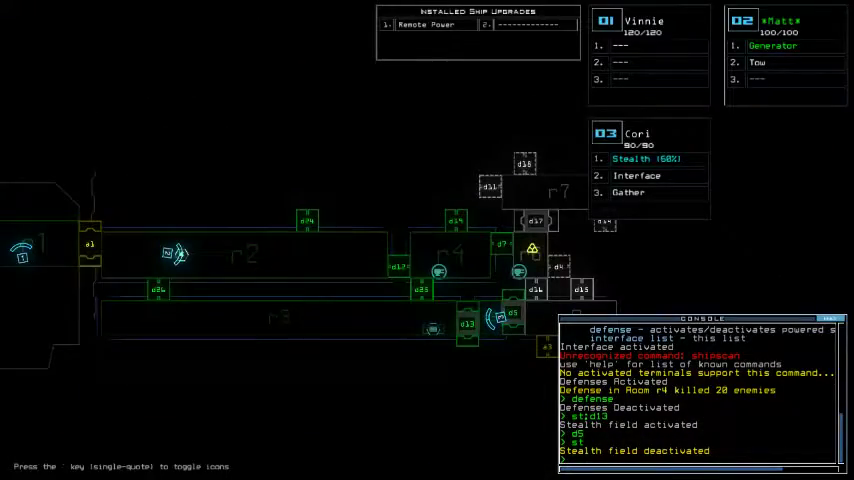
{"action": "key", "text": "space"}
{"action": "type", "text": "d2"}
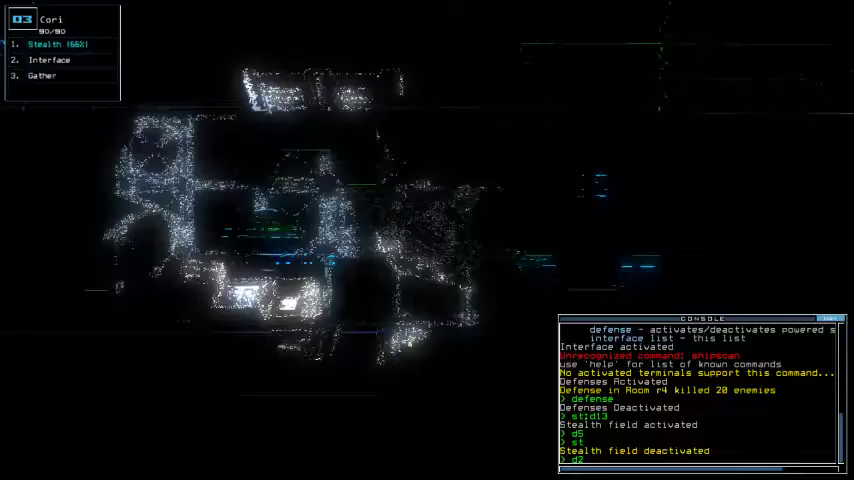
{"action": "type", "text": "5"}
{"action": "key", "text": "Return"}
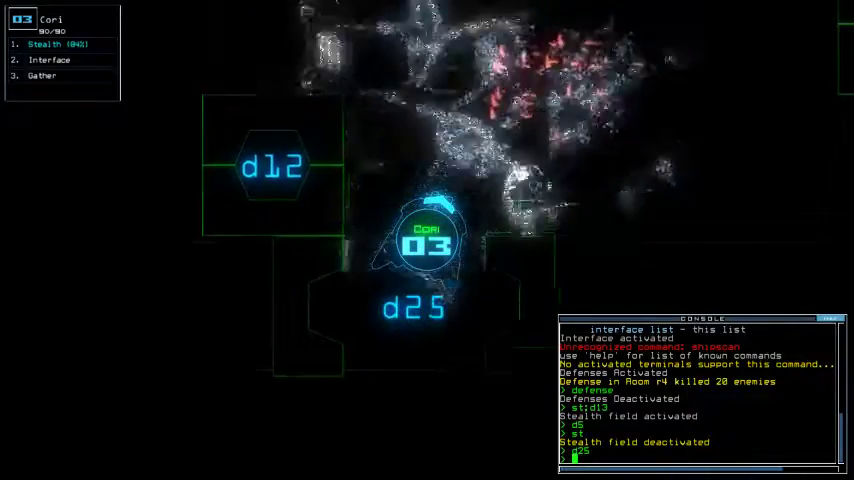
{"action": "type", "text": "d25"}
{"action": "key", "text": "Return"}
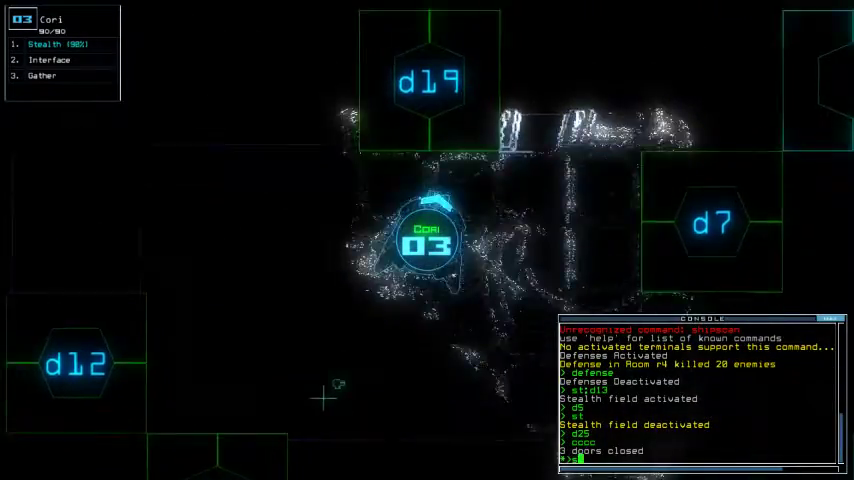
{"action": "type", "text": "t;d19"}
Move Cori under stealth via d19 and d12 to d24, closing the door behind it
{"action": "key", "text": "Return"}
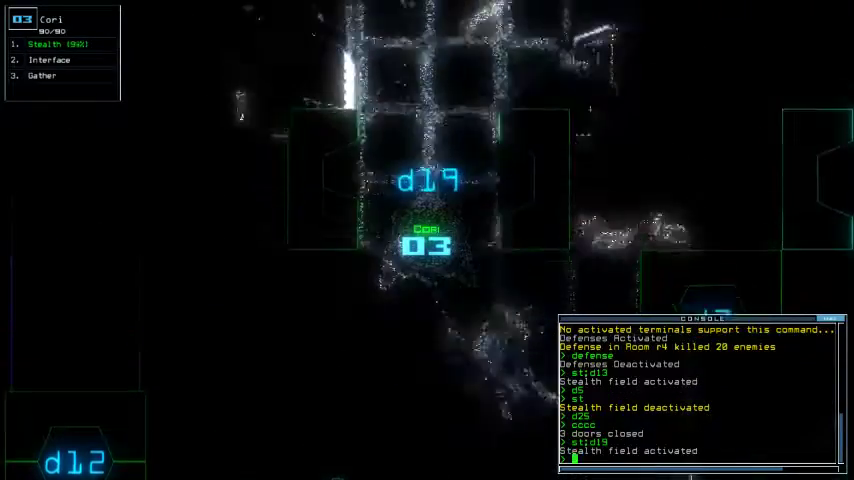
{"action": "key", "text": "space"}
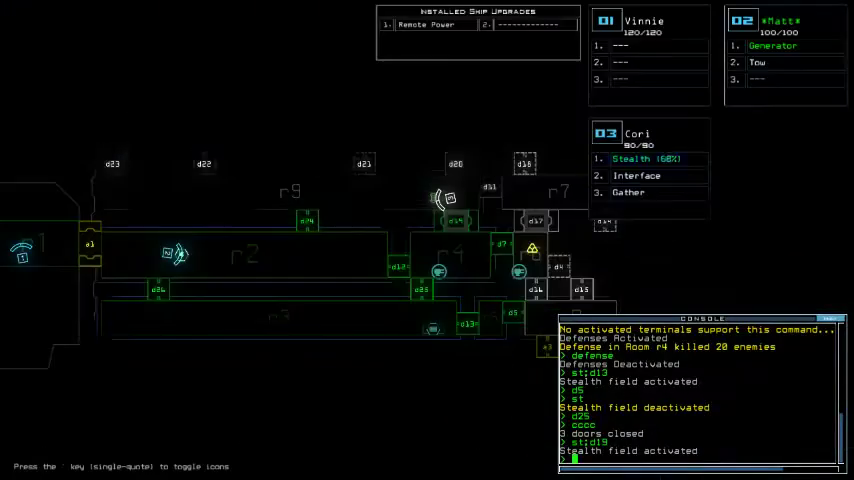
{"action": "key", "text": "space"}
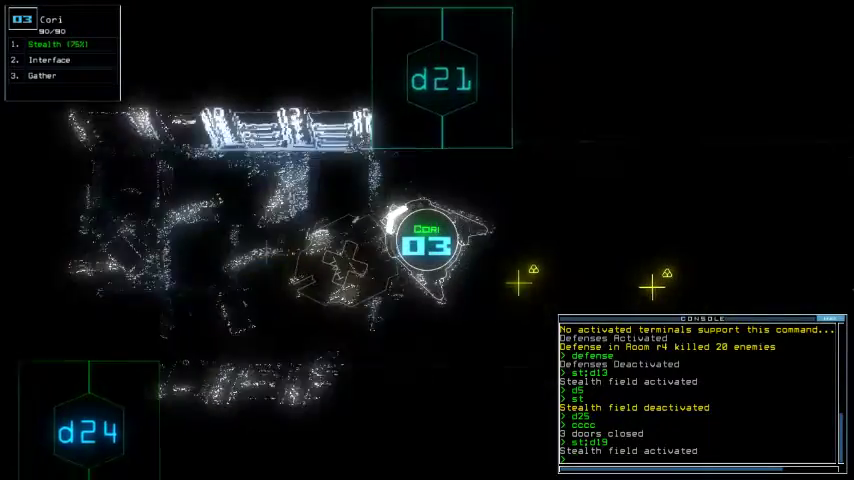
{"action": "key", "text": "space"}
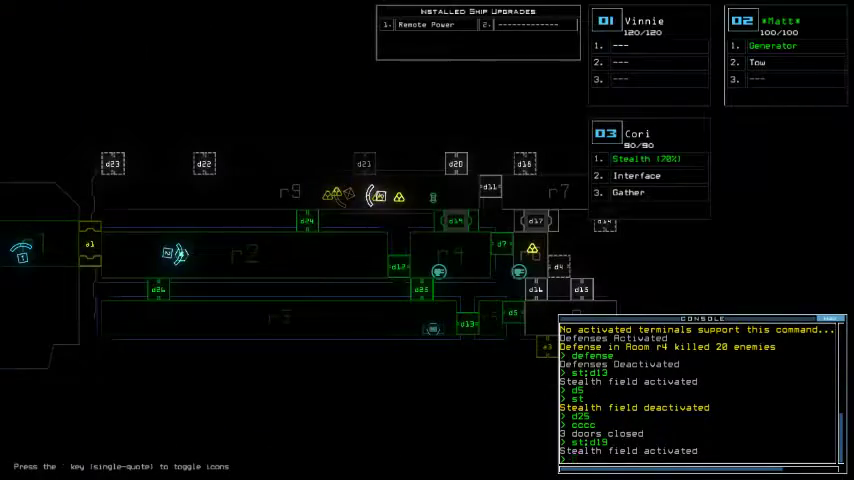
{"action": "key", "text": "space"}
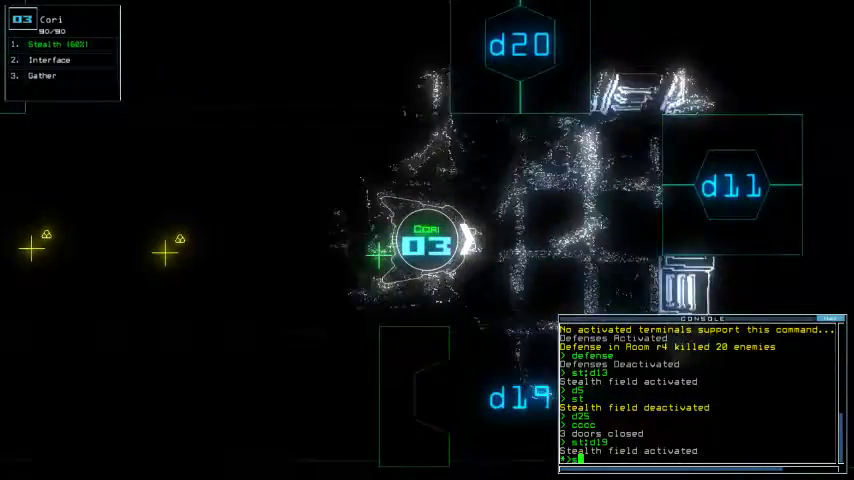
{"action": "type", "text": "stealth ;d19"}
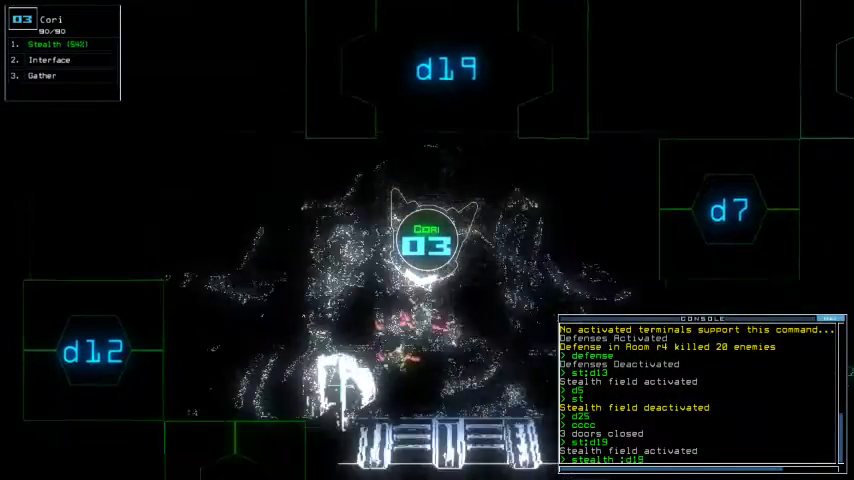
{"action": "key", "text": "Return"}
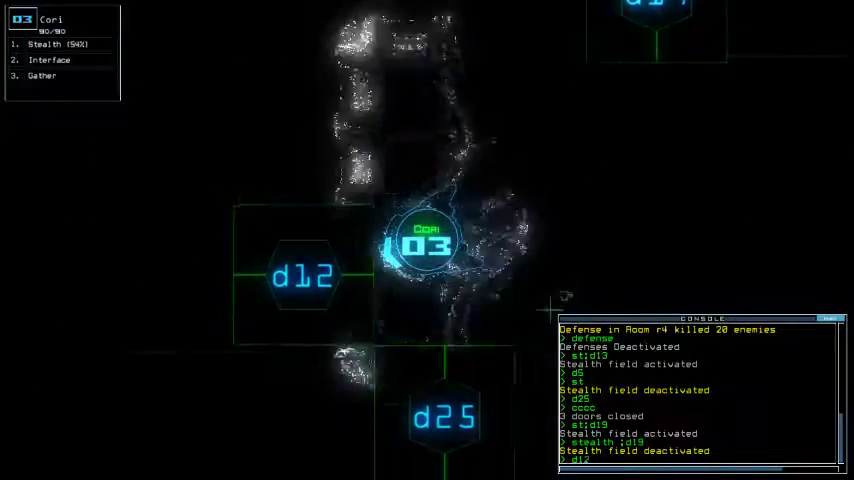
{"action": "type", "text": "d1"}
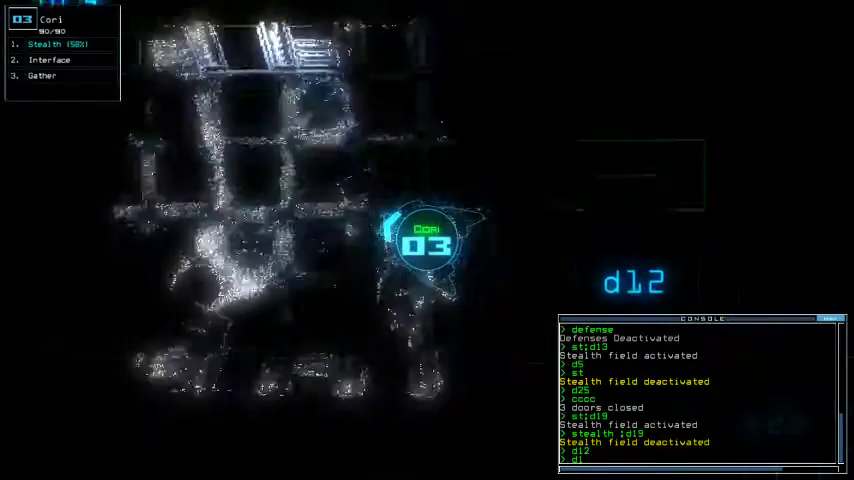
{"action": "type", "text": "2d12"}
{"action": "key", "text": "Return"}
{"action": "type", "text": "st;d24"}
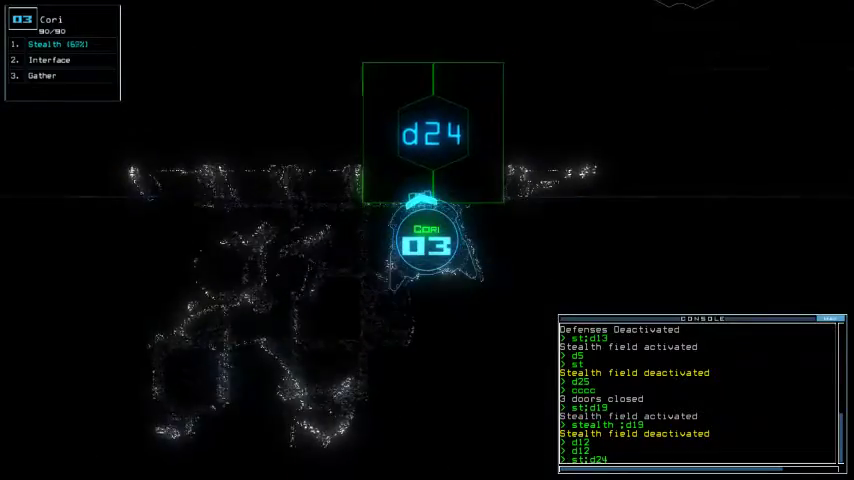
{"action": "key", "text": "Return"}
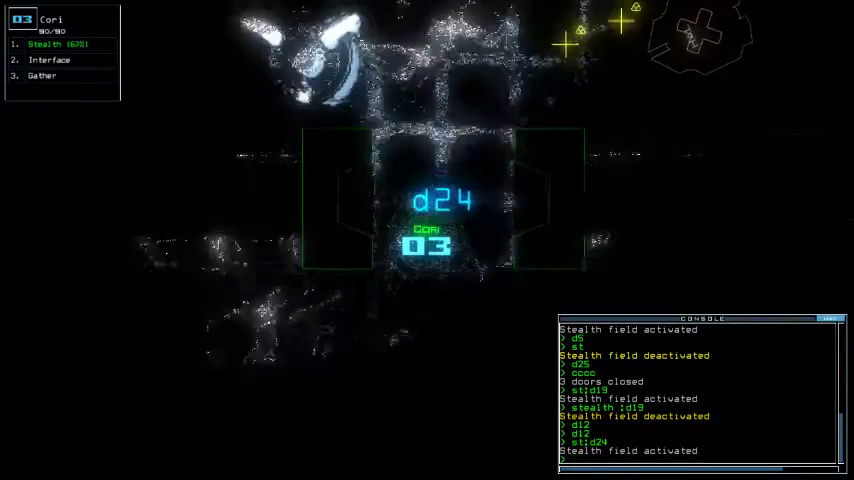
{"action": "type", "text": "cccc"}
{"action": "key", "text": "Return"}
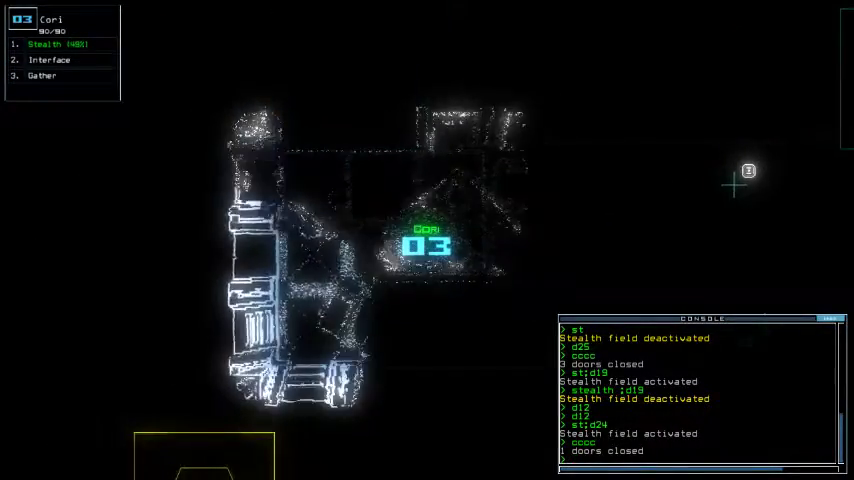
Glance at the schematic map, then briefly pause and resume the game
{"action": "key", "text": "Tab"}
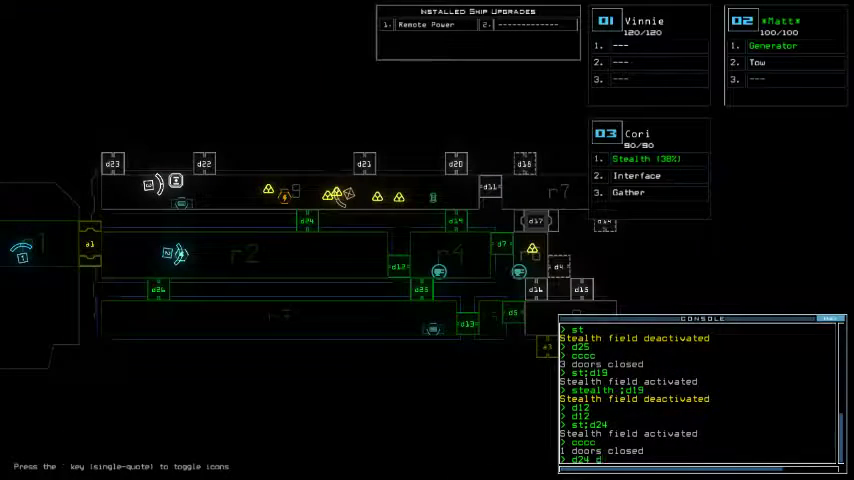
{"action": "key", "text": "Tab"}
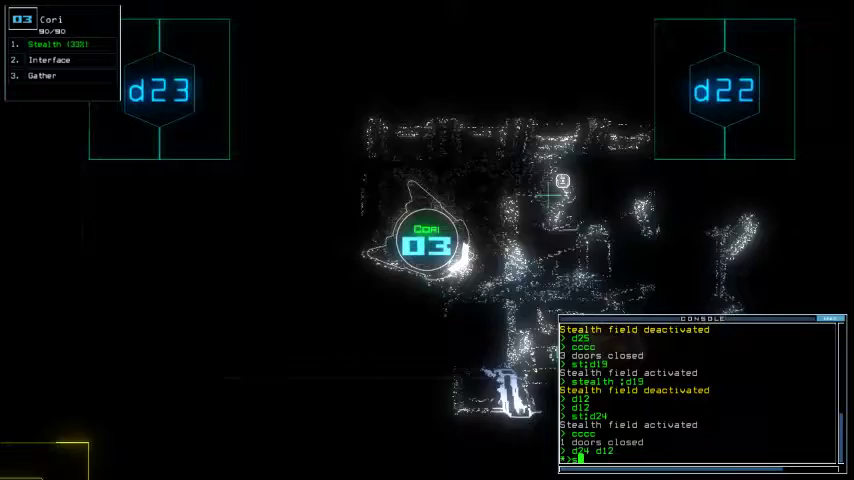
{"action": "key", "text": "Escape"}
{"action": "type", "text": "b"}
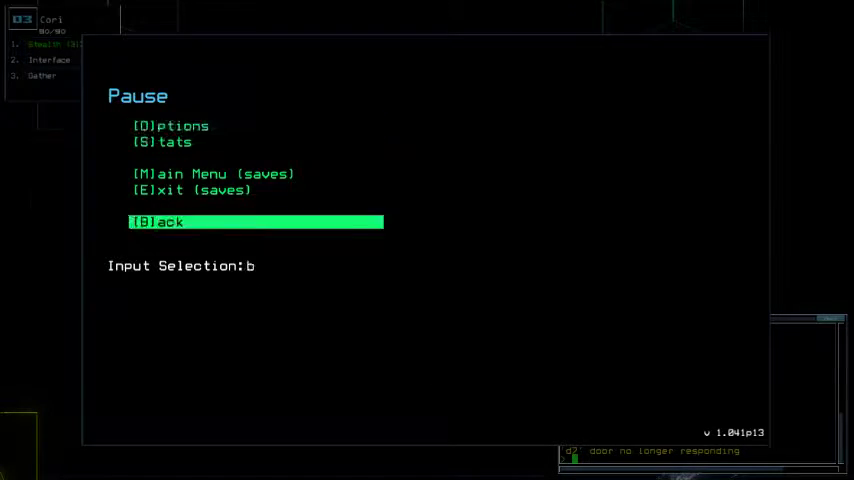
{"action": "key", "text": "Return"}
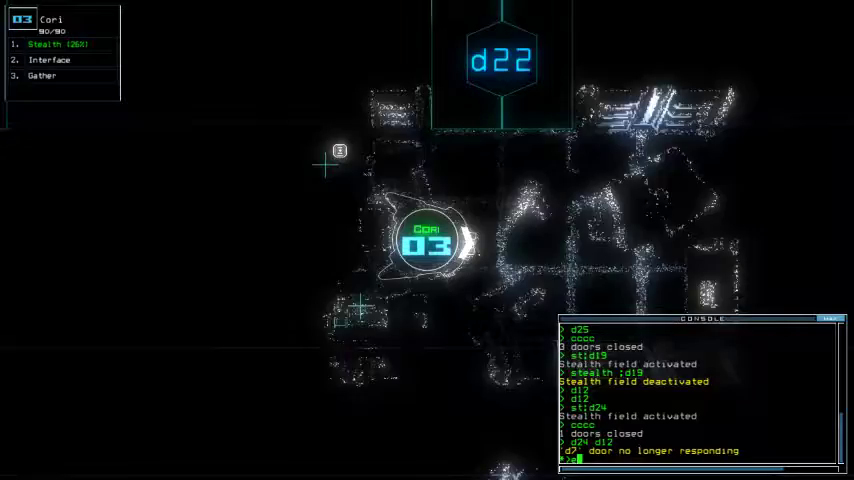
{"action": "type", "text": "nd"}
Recall the drones to r1, check the mission time (3:56), and switch to drone 02 Matt
{"action": "key", "text": "Return"}
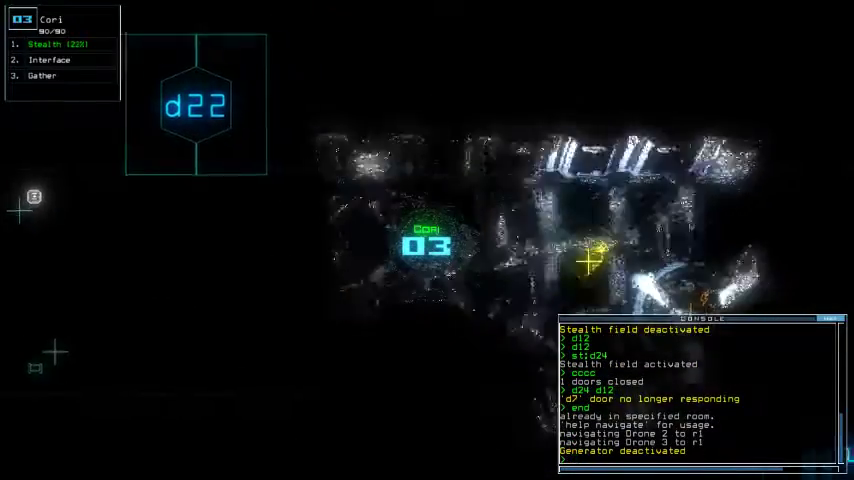
{"action": "type", "text": "ti"}
{"action": "key", "text": "Return"}
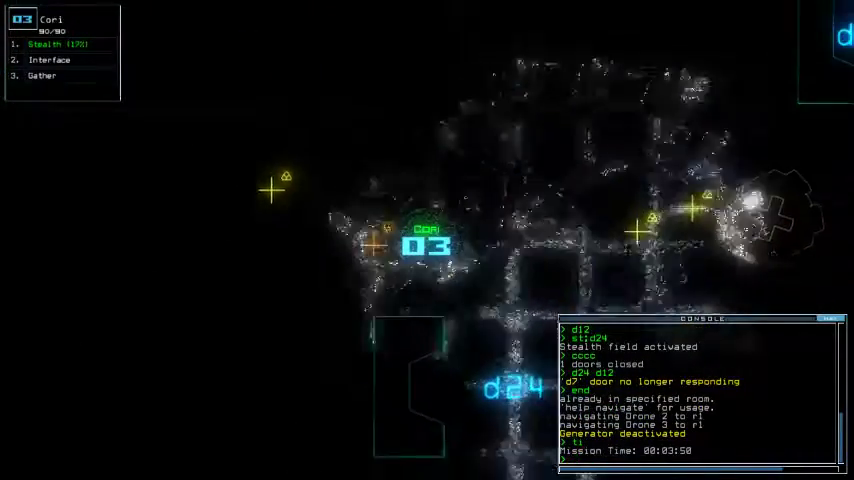
{"action": "key", "text": "space"}
{"action": "key", "text": "3"}
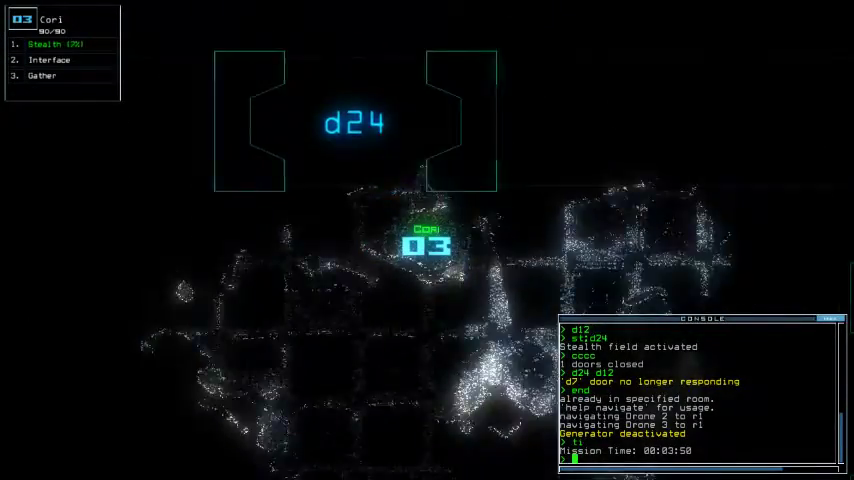
{"action": "type", "text": "ti"}
{"action": "key", "text": "Return"}
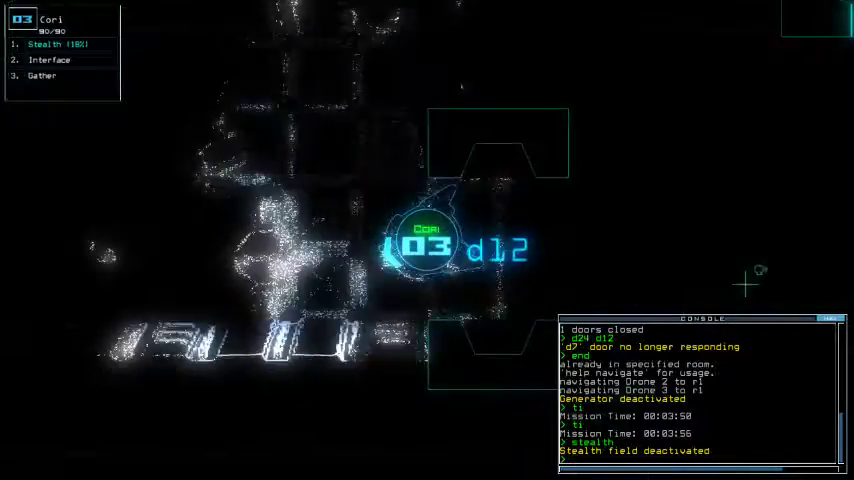
{"action": "key", "text": "2"}
{"action": "type", "text": "generator"}
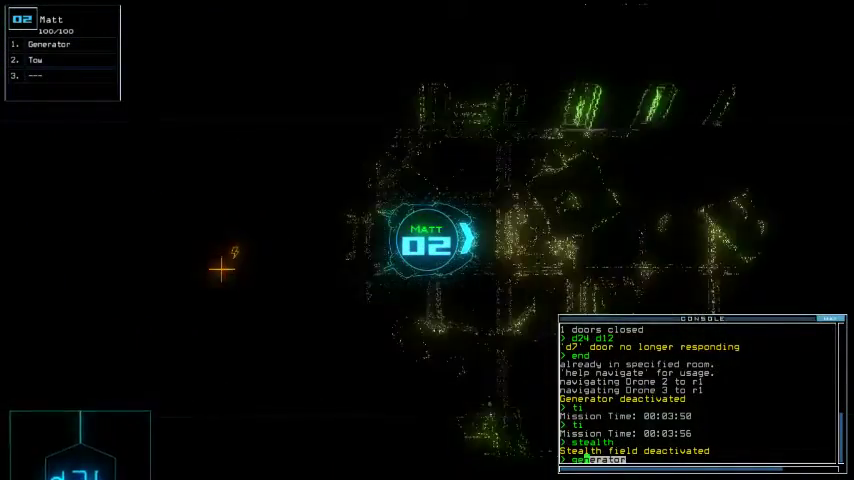
{"action": "type", "text": ";navigate "}
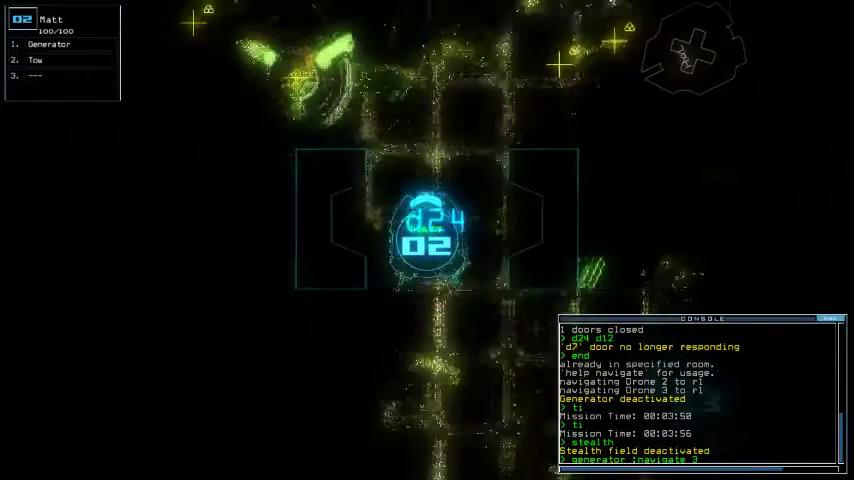
{"action": "type", "text": "3"}
Power the generator, send drones toward r9, and swap a Lure onto Matt's drone
{"action": "key", "text": "Return"}
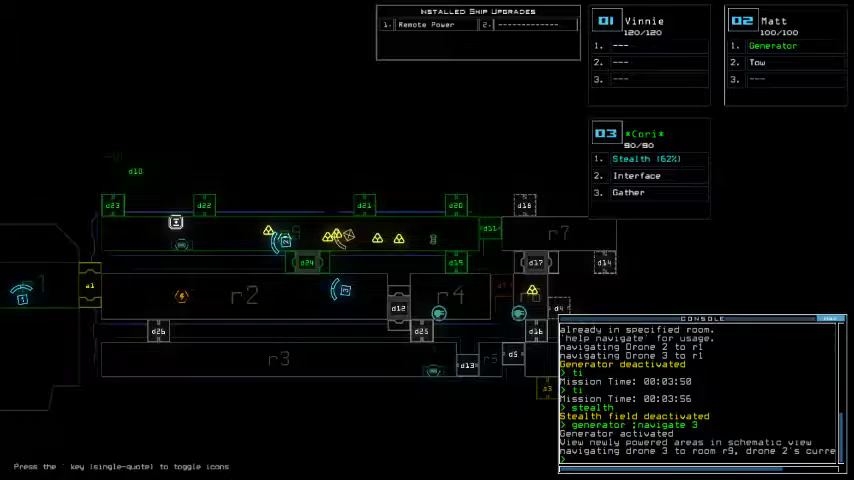
{"action": "key", "text": "space"}
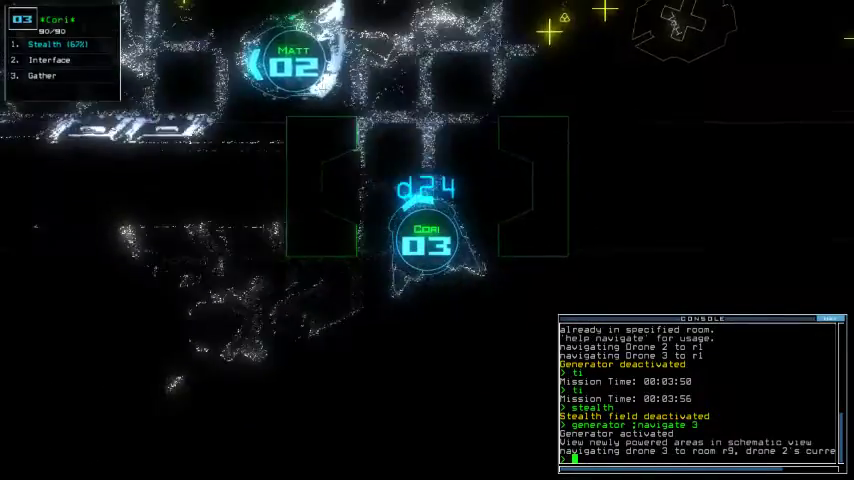
{"action": "type", "text": "s"}
{"action": "key", "text": "Return"}
{"action": "key", "text": "Escape"}
{"action": "type", "text": "wap ha"}
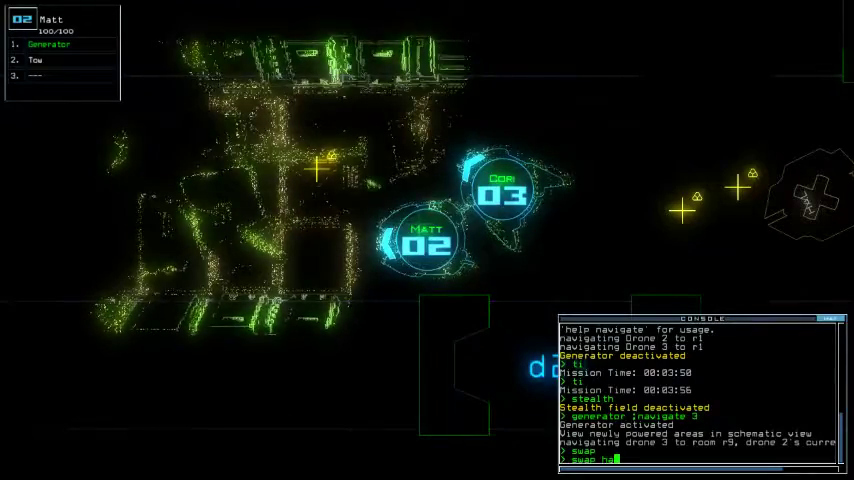
{"action": "key", "text": "Return"}
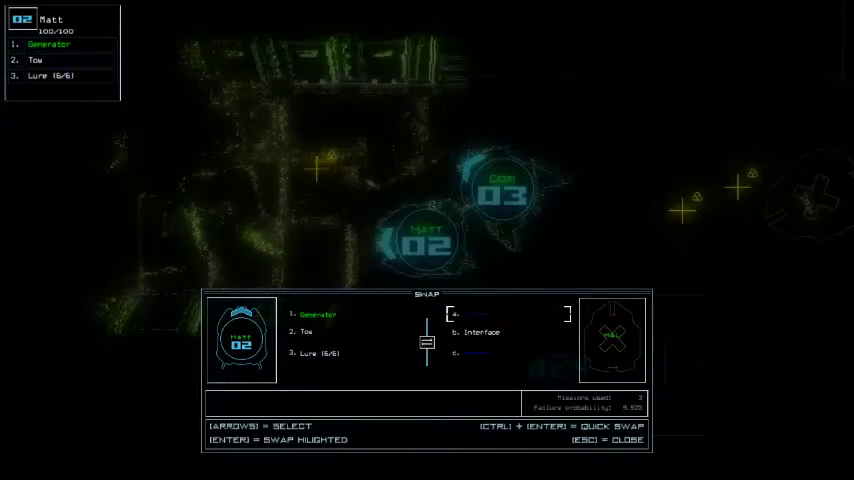
{"action": "key", "text": "ctrl+Return"}
{"action": "type", "text": "navigate 1"}
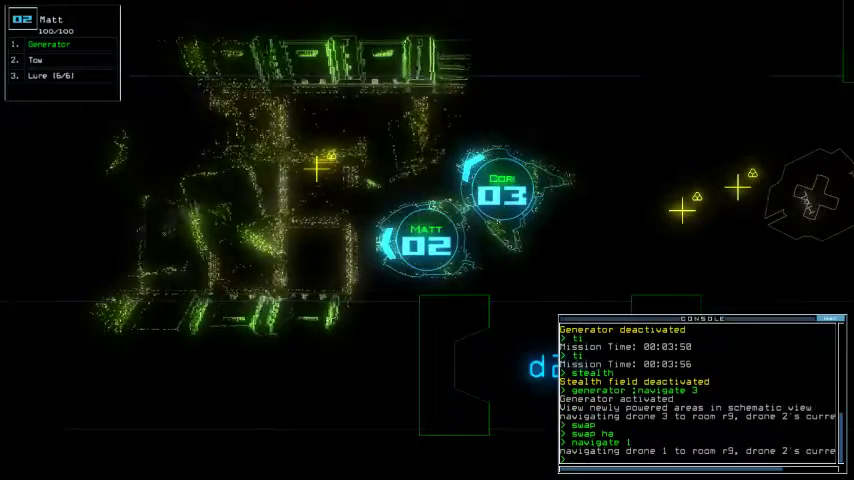
{"action": "key", "text": "3"}
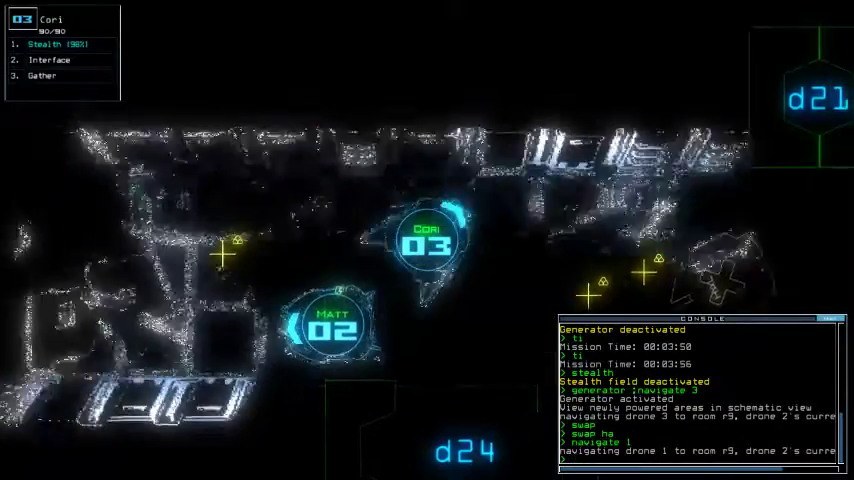
{"action": "type", "text": "g"}
Have Cori gather several loads of scrap and one day of propulsion fuel
{"action": "key", "text": "Return"}
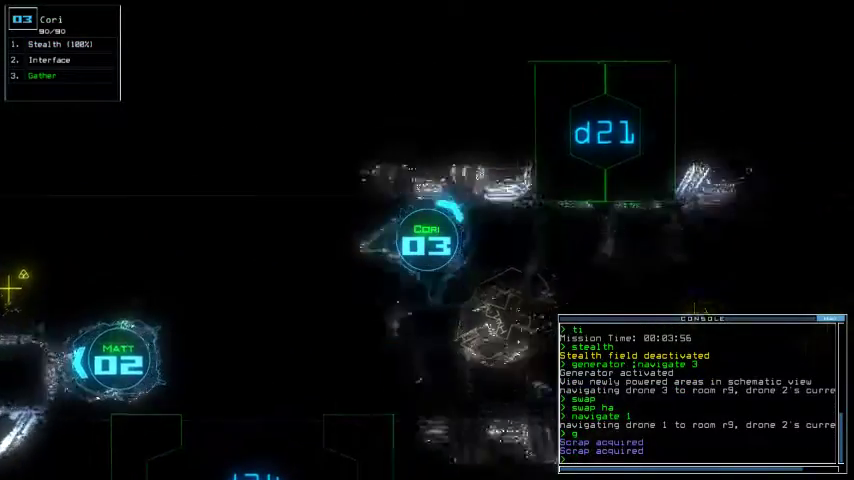
{"action": "type", "text": "g"}
{"action": "key", "text": "Return"}
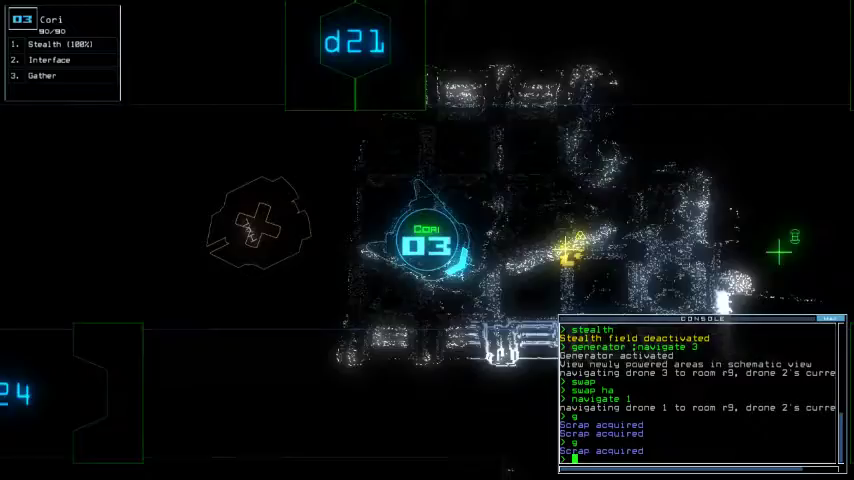
{"action": "type", "text": "g"}
{"action": "key", "text": "Return"}
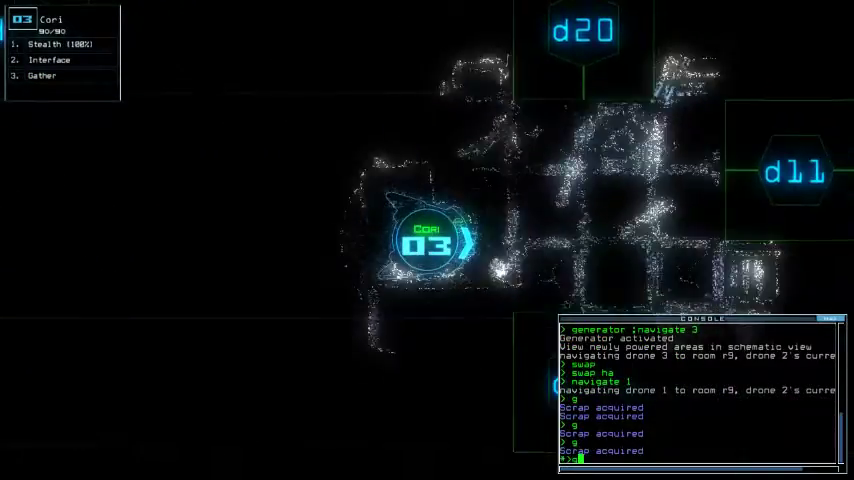
{"action": "type", "text": "g"}
{"action": "key", "text": "Return"}
Glance at the ship map, return to Cori's camera, and select drone 01 Vinnie
{"action": "key", "text": "space"}
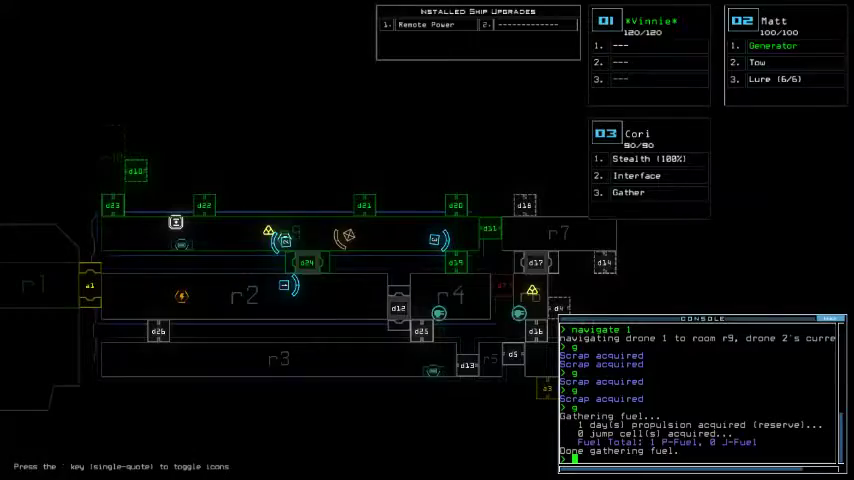
{"action": "key", "text": "space"}
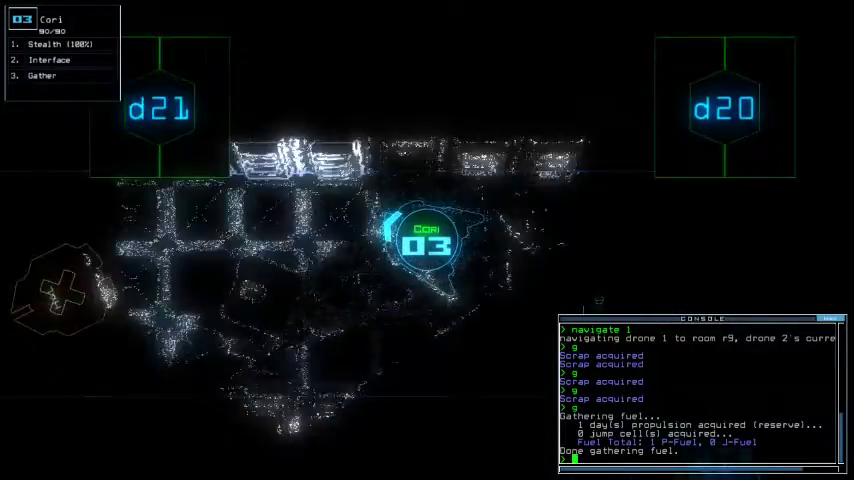
{"action": "key", "text": "2"}
Fit Vinnie with the Interface upgrade and route it back to room r1
{"action": "key", "text": "1"}
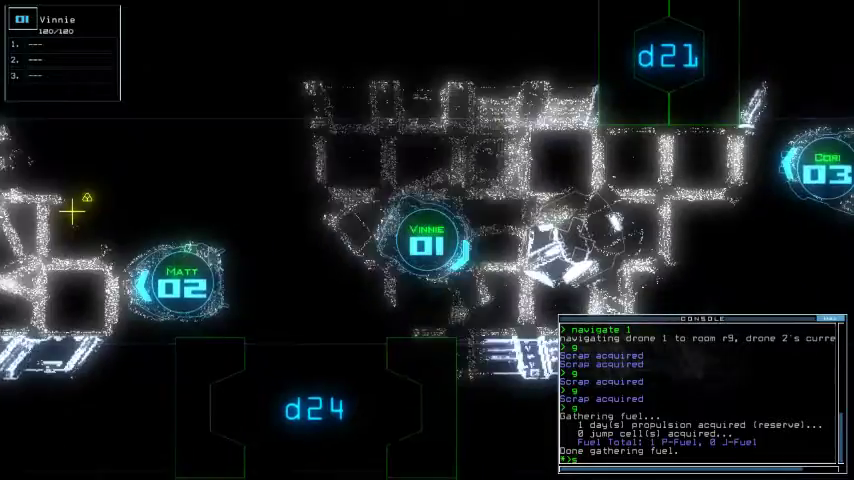
{"action": "type", "text": "swap"}
{"action": "key", "text": "Return"}
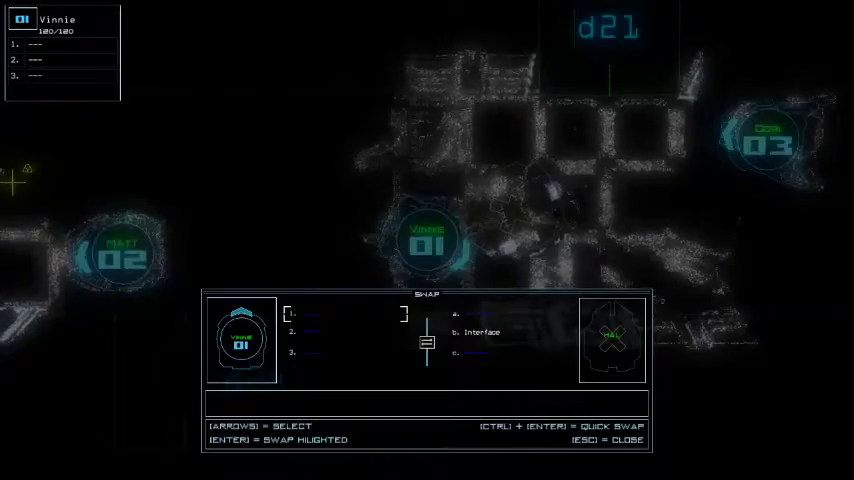
{"action": "key", "text": "Escape"}
{"action": "type", "text": "back"}
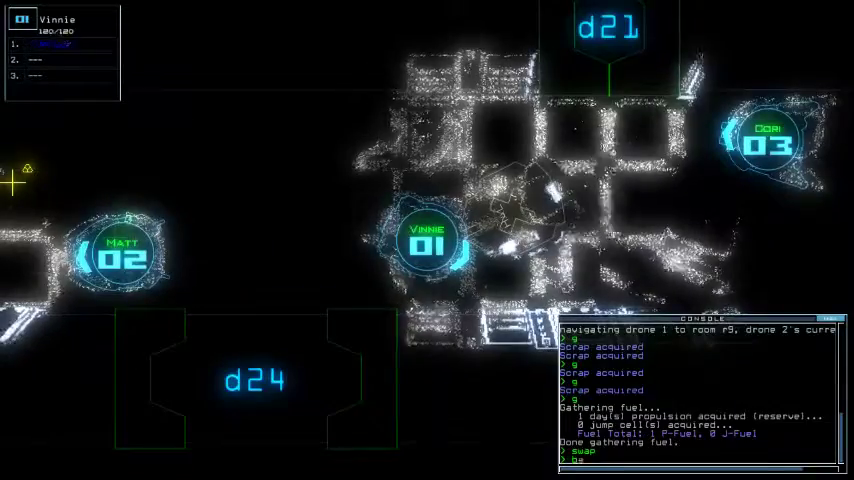
{"action": "key", "text": "Return"}
Have Cori collect another load of scrap, then view the ship map
{"action": "key", "text": "3"}
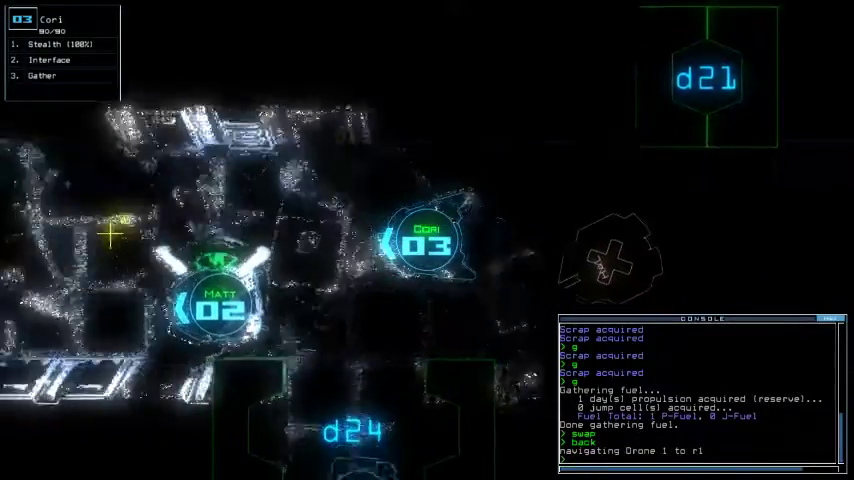
{"action": "type", "text": "g"}
{"action": "key", "text": "Return"}
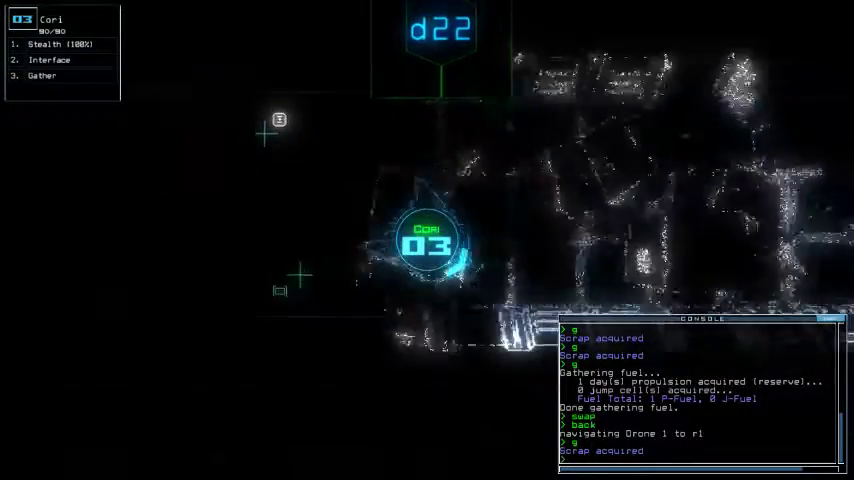
{"action": "key", "text": "Tab"}
{"action": "key", "text": "Tab"}
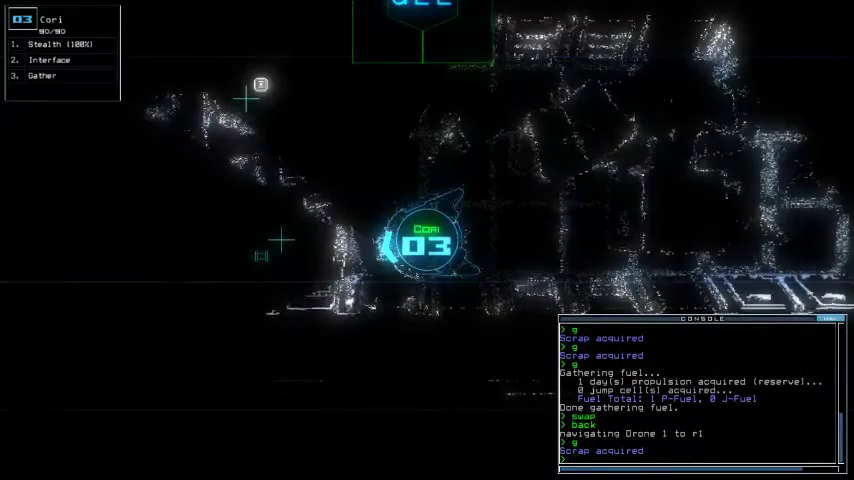
{"action": "type", "text": "sw"}
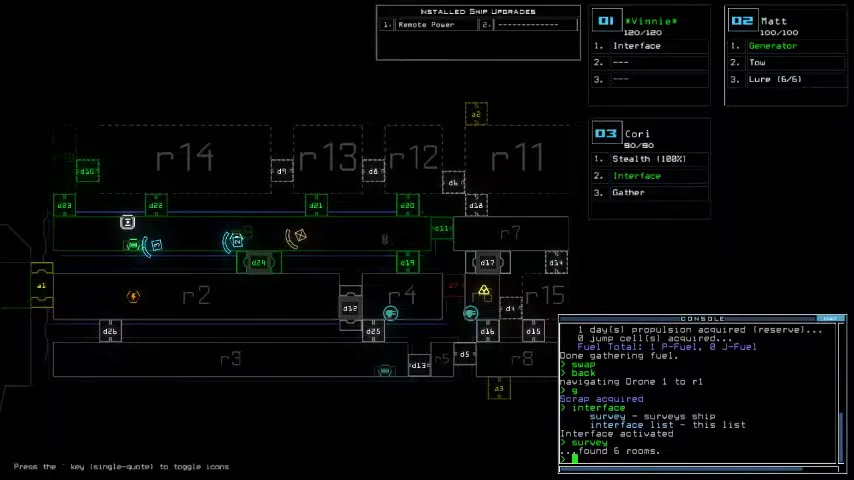
Review the surveyed ship map, then cloak Cori and send it to door d22
{"action": "key", "text": "Tab"}
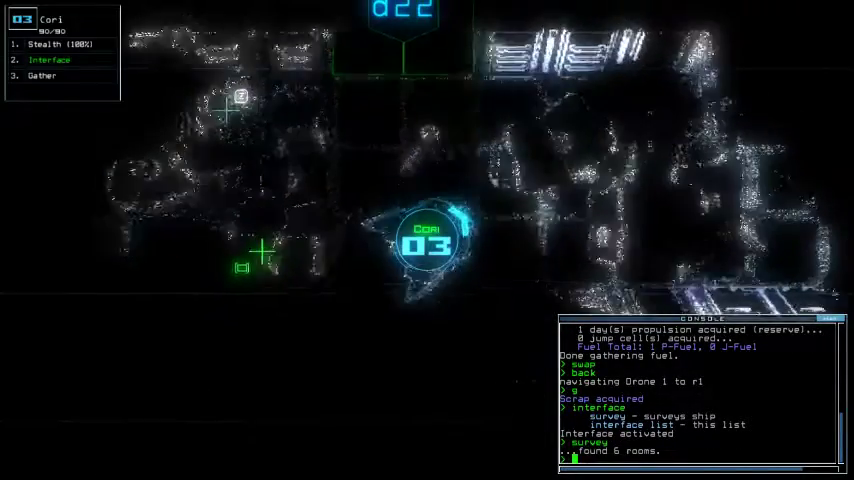
{"action": "key", "text": "Tab"}
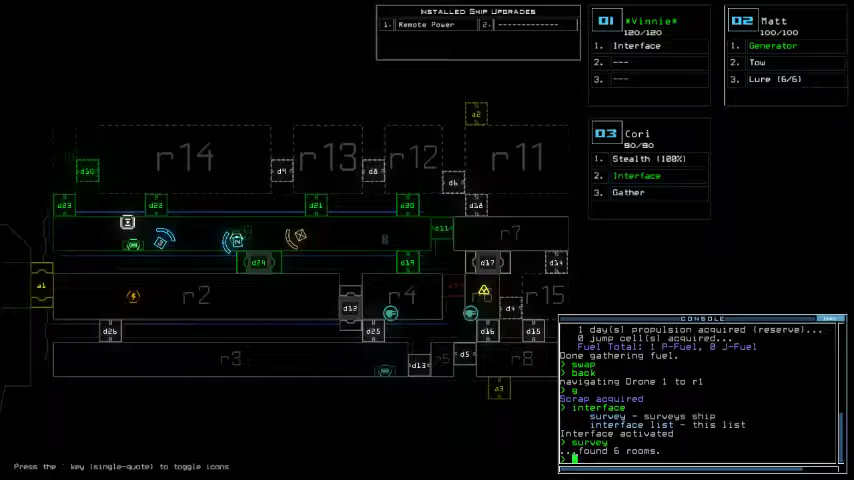
{"action": "key", "text": "3"}
{"action": "type", "text": "st d22"}
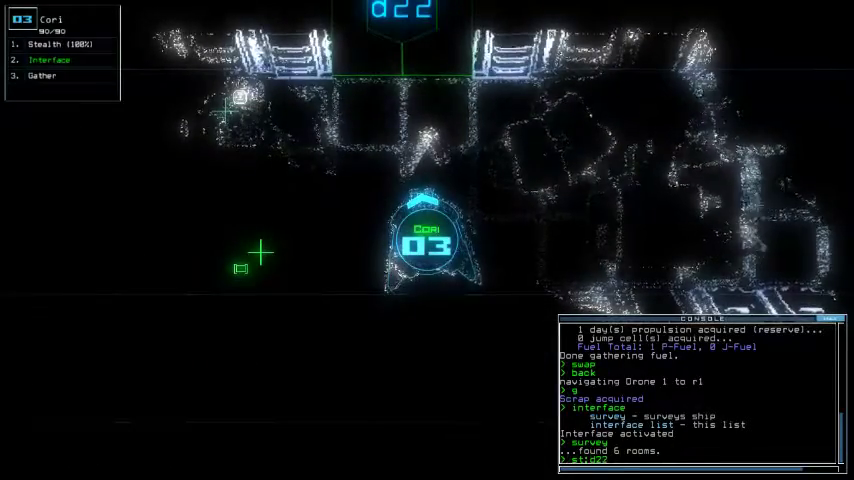
{"action": "key", "text": "Return"}
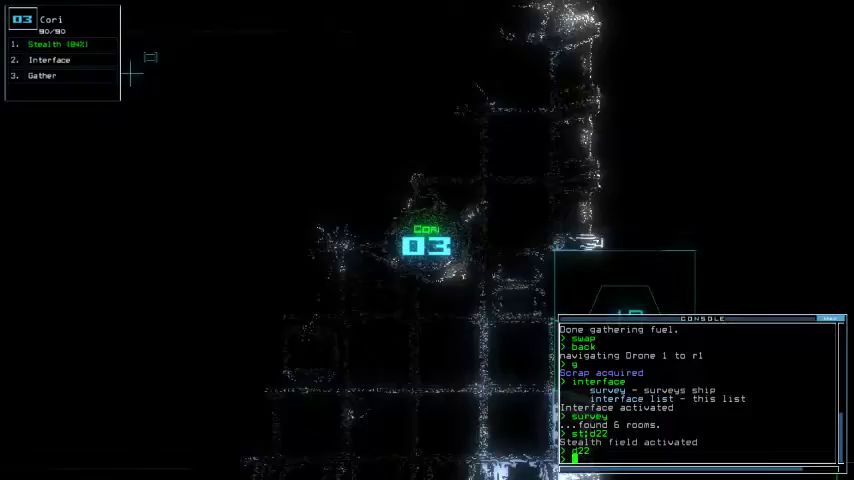
Move Cori through d22 and d10, gathering scrap and switching off the interface midway
{"action": "key", "text": "Return"}
{"action": "type", "text": "d10"}
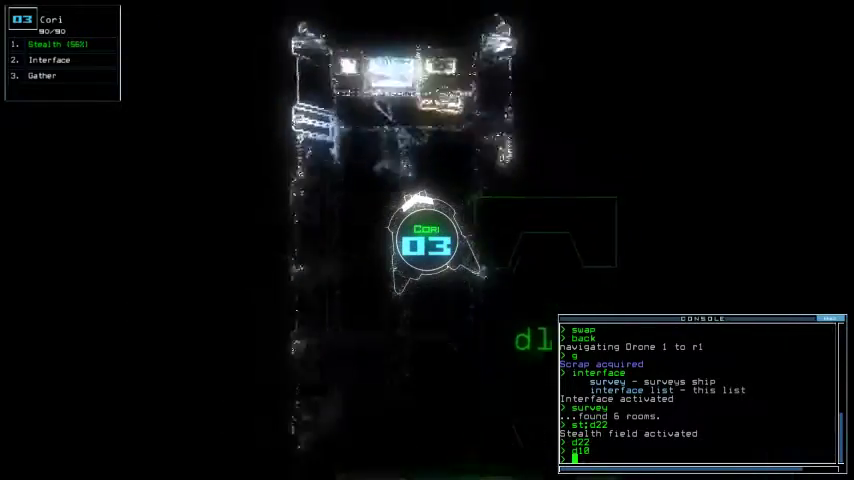
{"action": "type", "text": "g"}
{"action": "key", "text": "Return"}
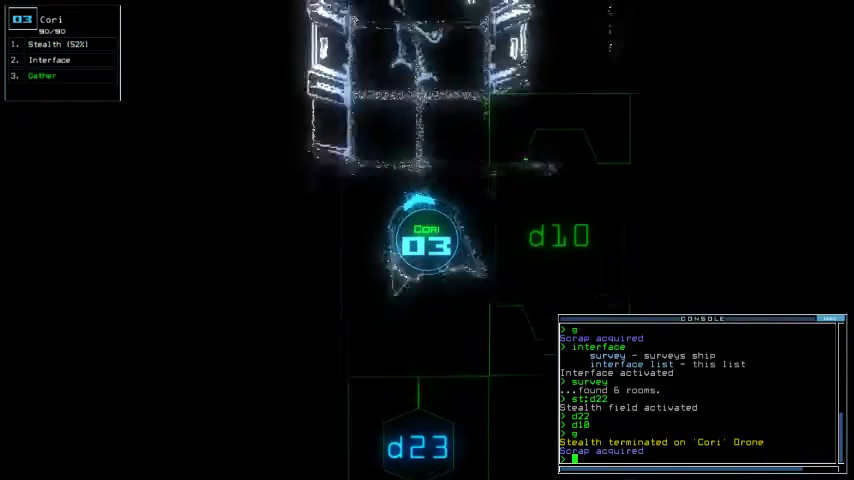
{"action": "type", "text": "ex"}
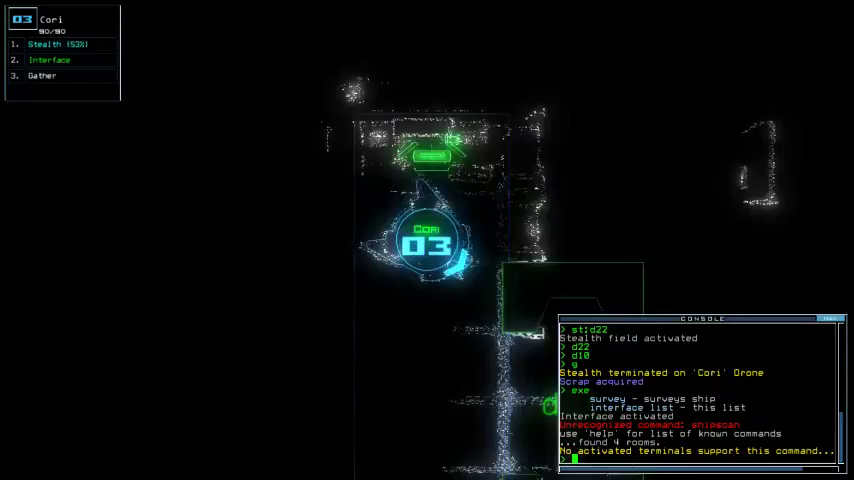
{"action": "key", "text": "Escape"}
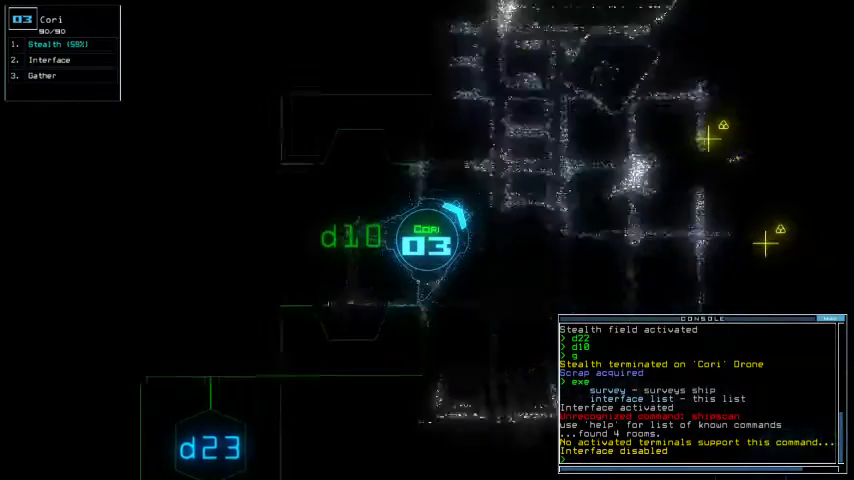
{"action": "type", "text": "g"}
{"action": "key", "text": "Return"}
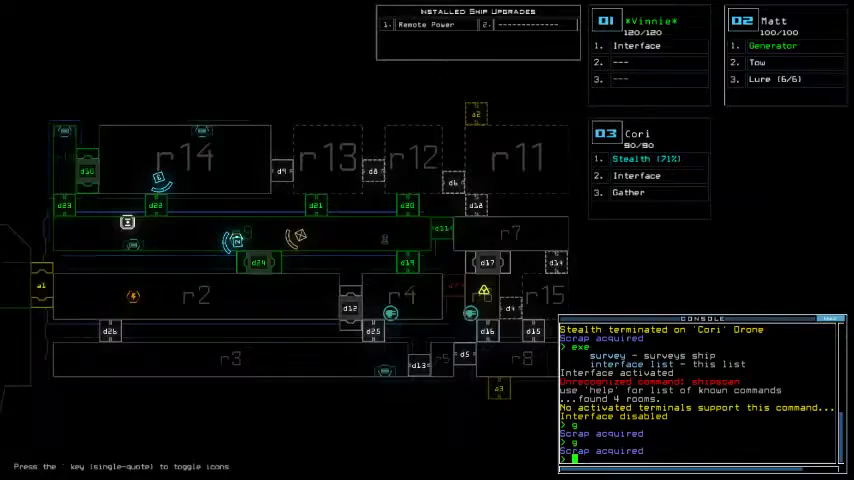
{"action": "type", "text": "3"}
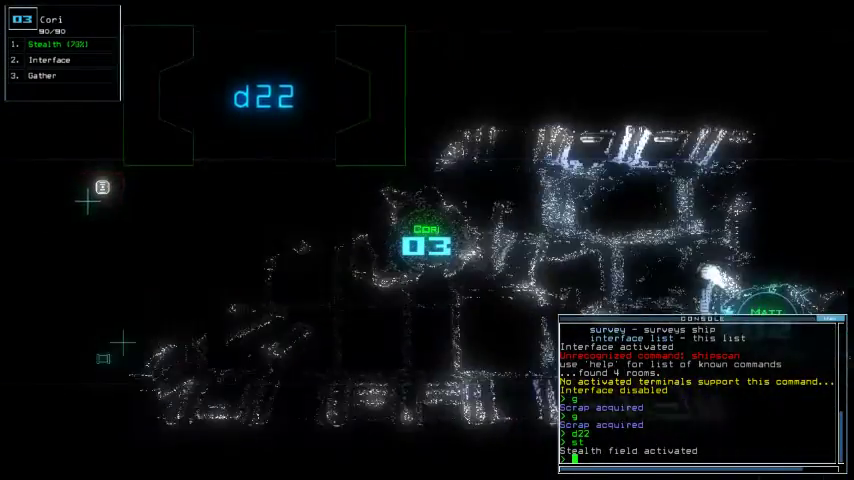
{"action": "type", "text": "d22"}
Send Cori to d22 and drones 2 and 3 to r1, drop stealth, and confirm time 5:57
{"action": "key", "text": "Return"}
{"action": "type", "text": "navigate 2 3 r1"}
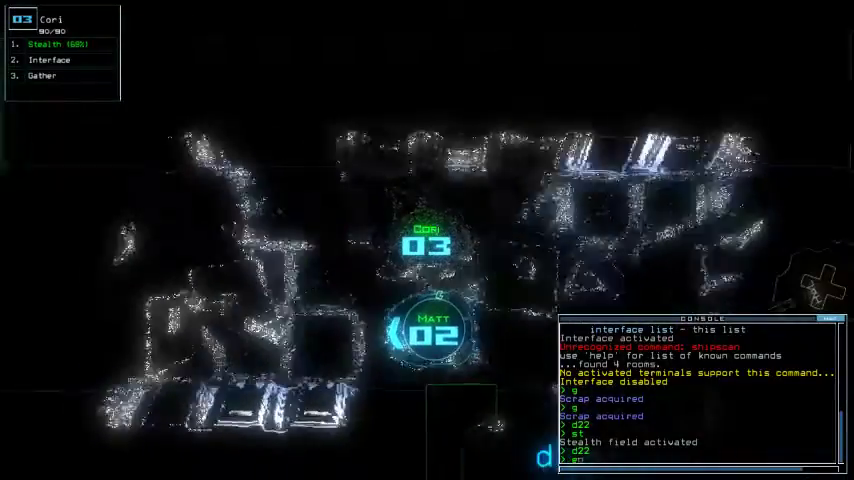
{"action": "key", "text": "Return"}
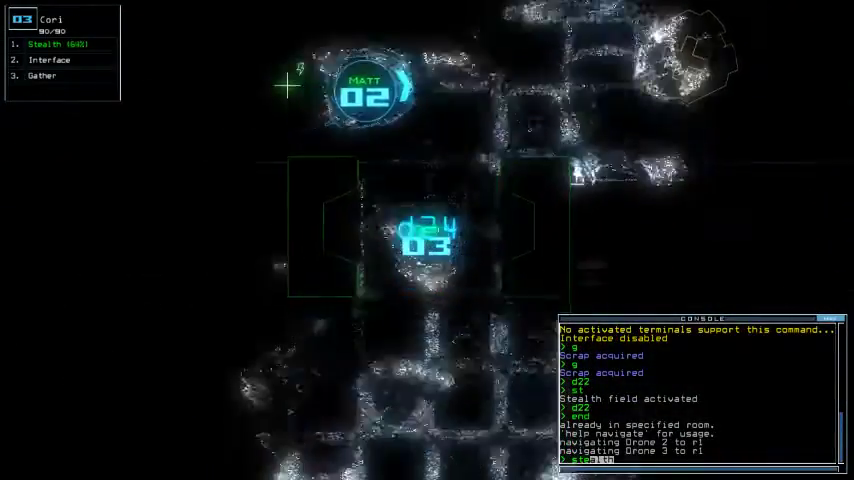
{"action": "type", "text": "stealth"}
{"action": "key", "text": "Return"}
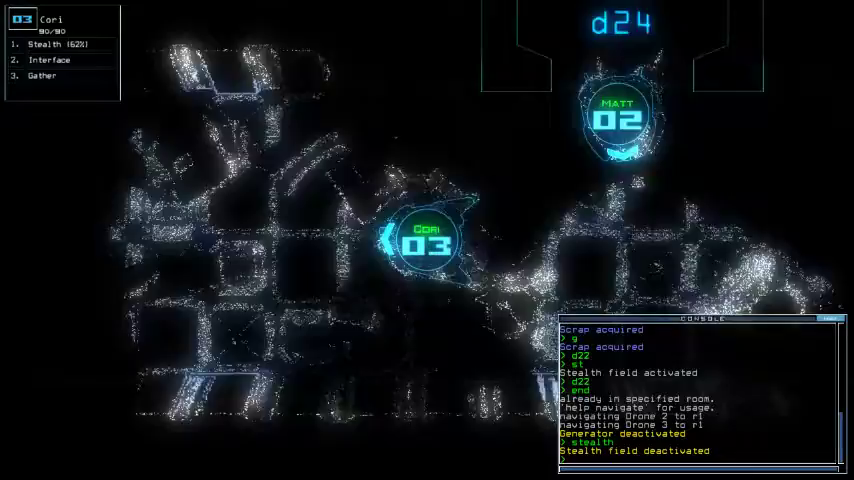
{"action": "type", "text": "ti"}
{"action": "key", "text": "Return"}
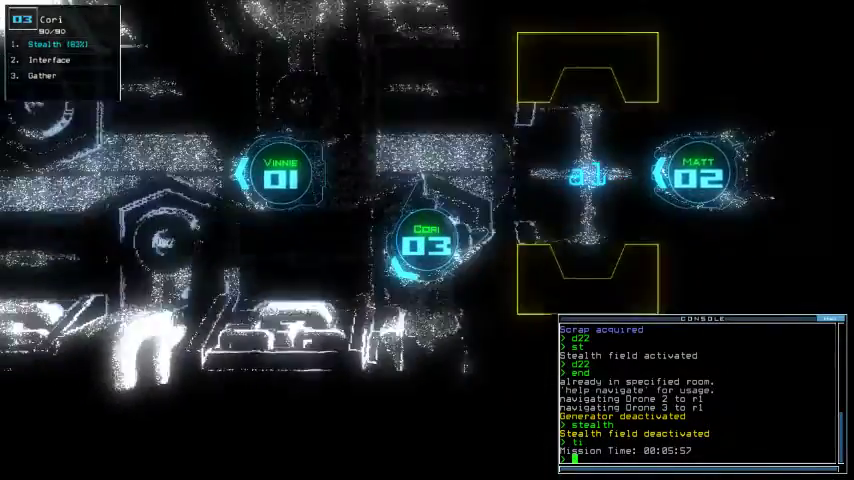
{"action": "type", "text": "2"}
{"action": "type", "text": "a1"}
Cycle airlock a1 from the map, then re-dock the boarding ship at airlock a3
{"action": "key", "text": "Tab"}
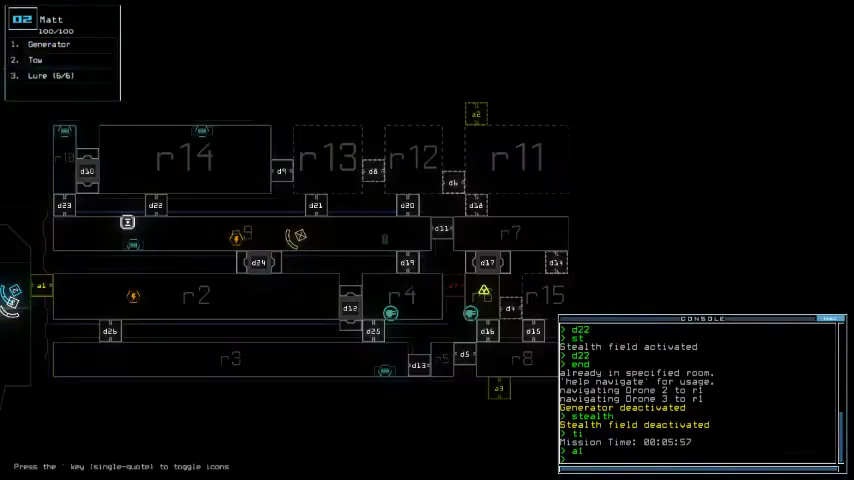
{"action": "key", "text": "Return"}
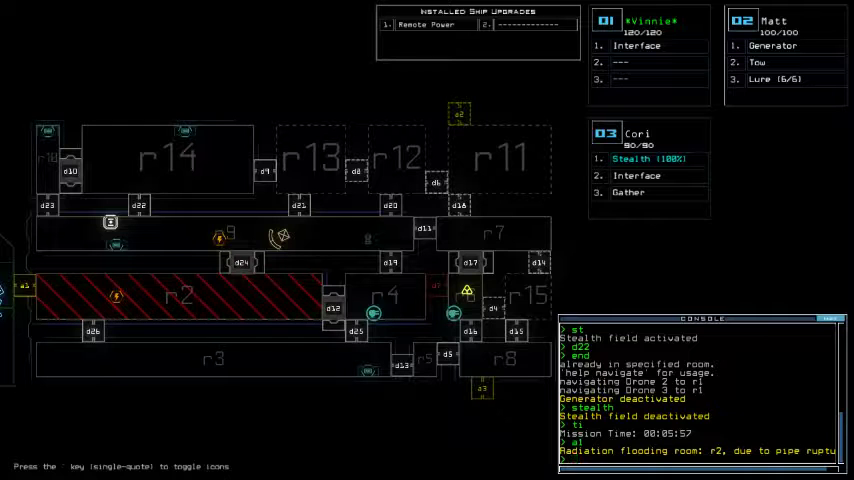
{"action": "type", "text": "dd add d3"}
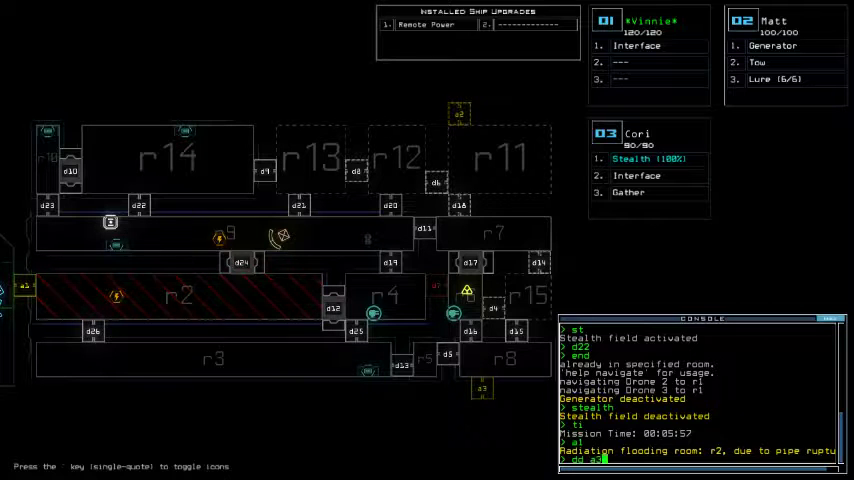
{"action": "key", "text": "Return"}
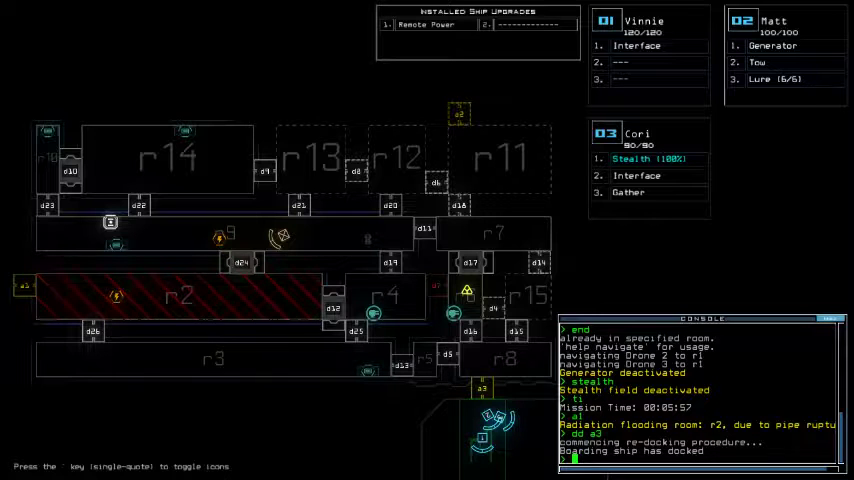
Toggle airlock a3 beside the drones while checking their camera feed
{"action": "key", "text": "space"}
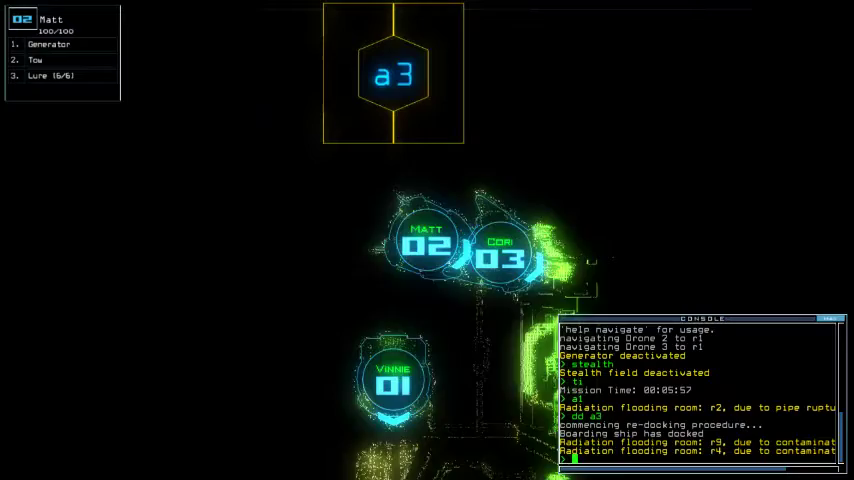
{"action": "type", "text": "a3"}
{"action": "key", "text": "Return"}
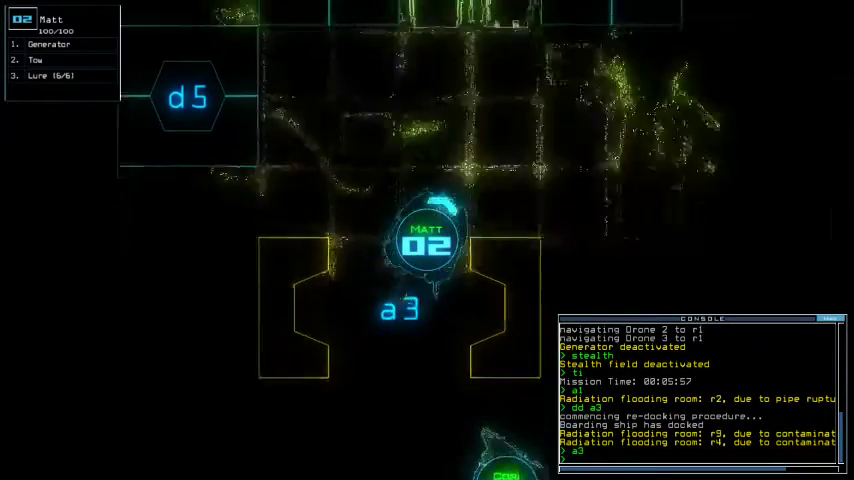
{"action": "key", "text": "space"}
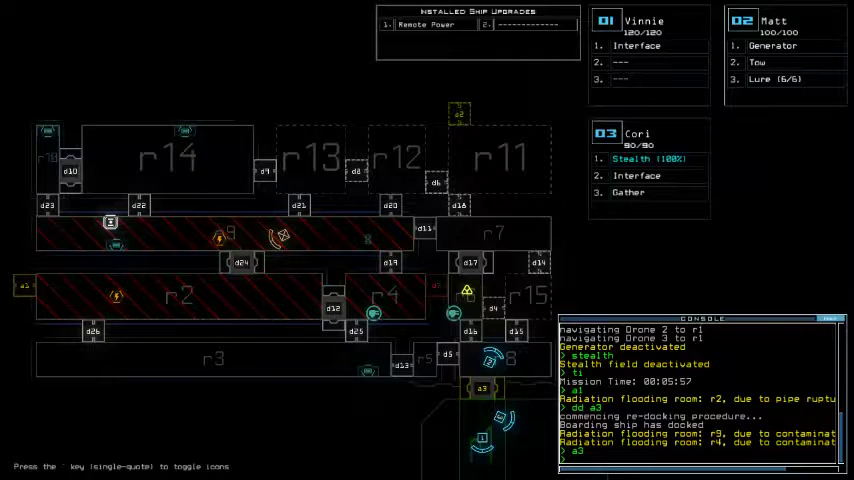
{"action": "type", "text": "navigate "}
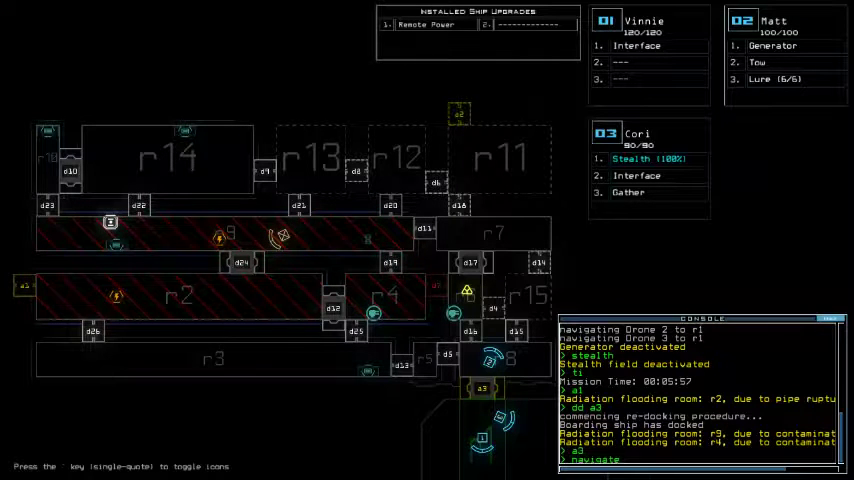
{"action": "type", "text": "all 2"}
Route all drones to drone 2's room r8 and re-dock the boarding ship at a2
{"action": "key", "text": "Return"}
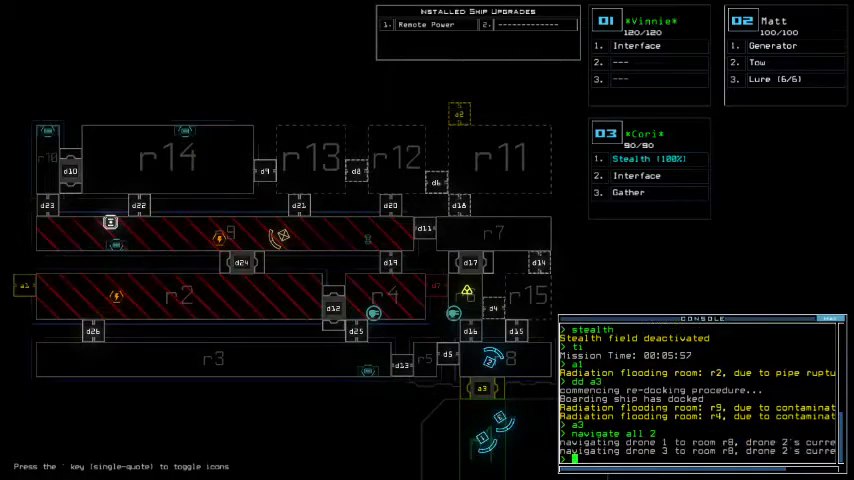
{"action": "key", "text": "space"}
{"action": "key", "text": "space"}
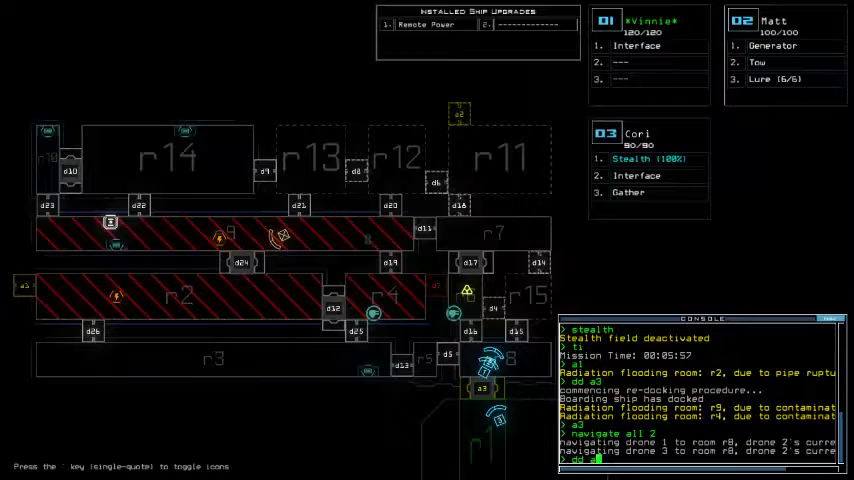
{"action": "type", "text": "dd a2"}
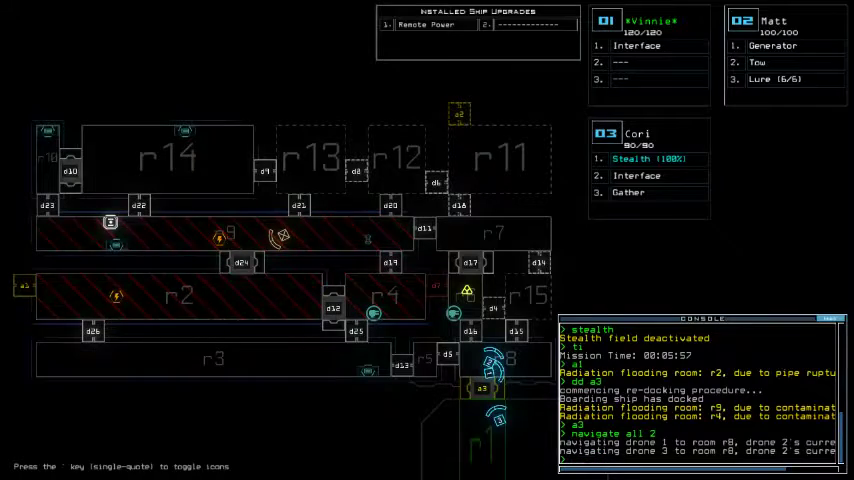
{"action": "key", "text": "Return"}
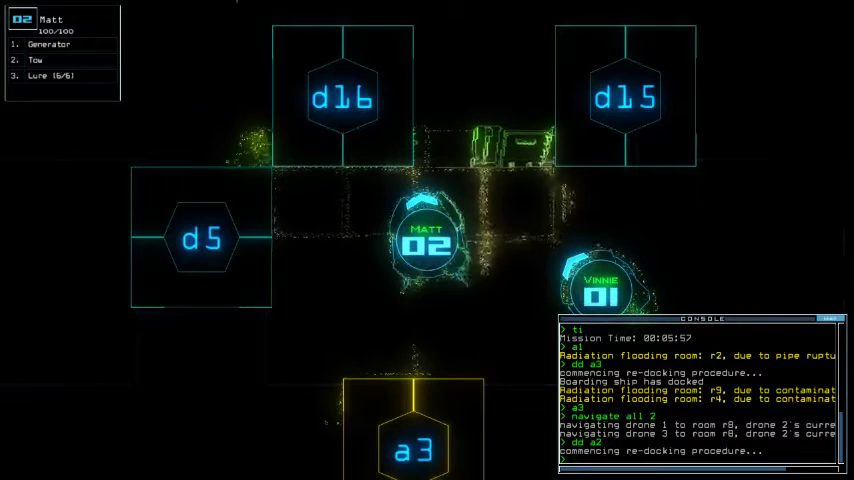
{"action": "key", "text": "space"}
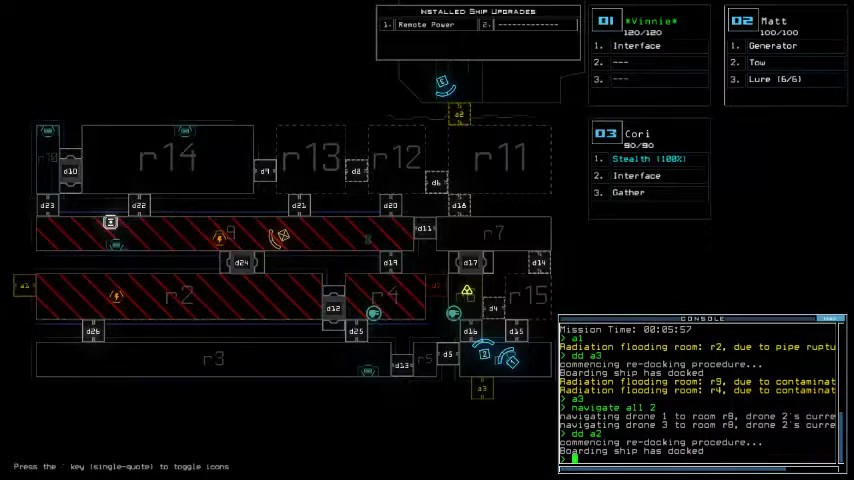
Cloak drone 3 and cycle airlock a2 twice
{"action": "key", "text": "space"}
{"action": "type", "text": "st a2"}
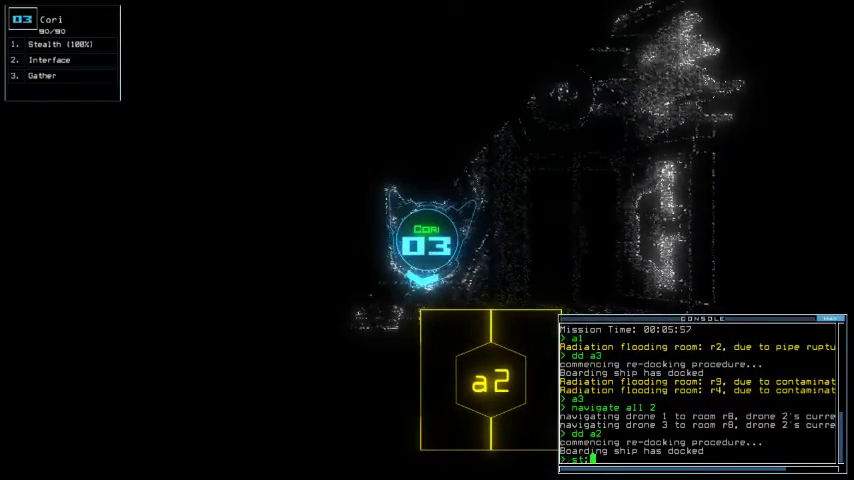
{"action": "type", "text": "a2"}
{"action": "key", "text": "Return"}
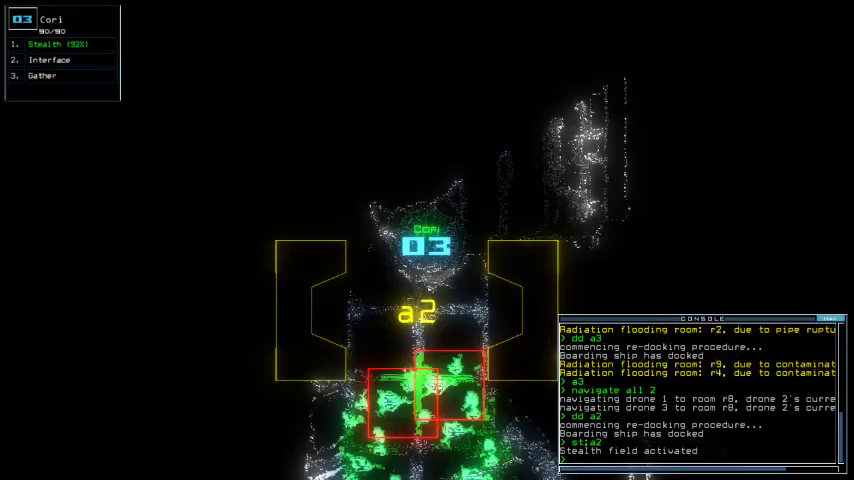
{"action": "type", "text": "a"}
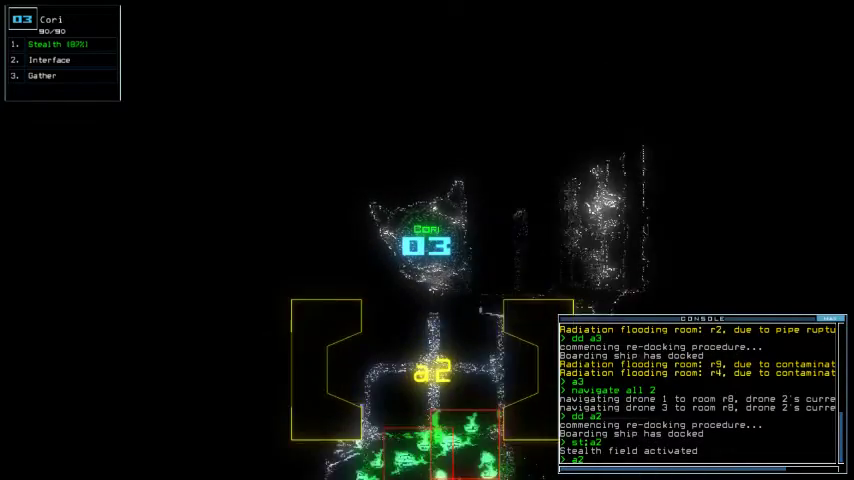
{"action": "type", "text": "2"}
{"action": "key", "text": "Return"}
{"action": "type", "text": "tealth"}
Drop drone 3's stealth, re-dock the boarding ship at a3, and toggle airlock a3
{"action": "key", "text": "Return"}
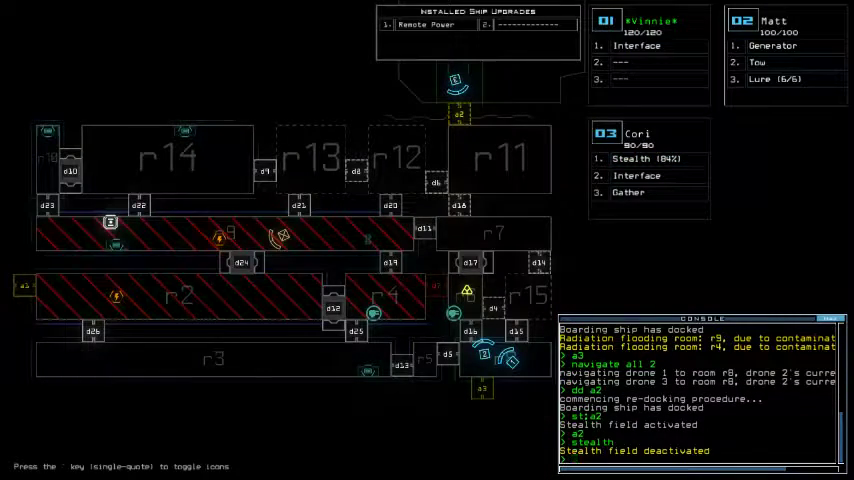
{"action": "type", "text": "dd a3"}
{"action": "key", "text": "Return"}
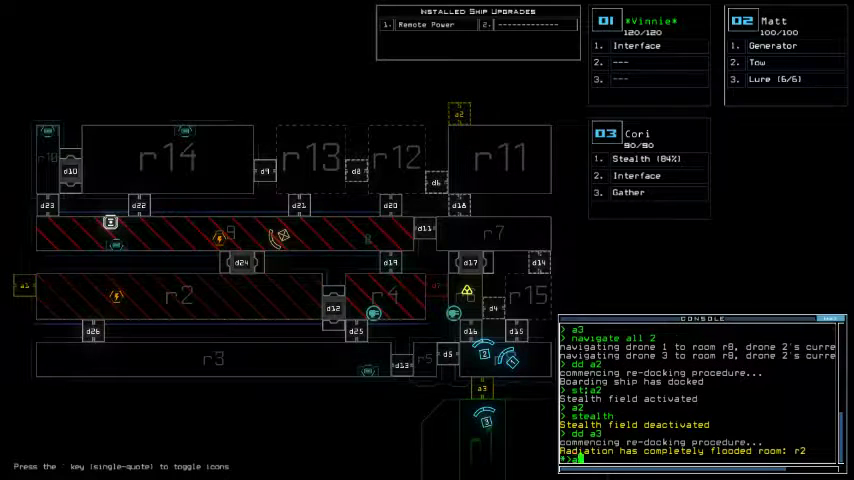
{"action": "type", "text": "a3"}
{"action": "key", "text": "Return"}
{"action": "type", "text": "navigate 1 2 r1"}
Send drones 1 and 2 back to room r1 and watch them board the ship
{"action": "key", "text": "Return"}
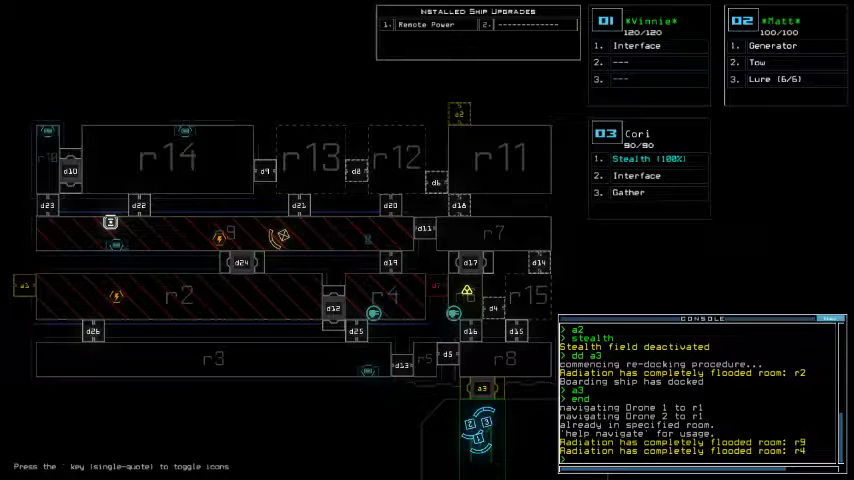
{"action": "key", "text": "space"}
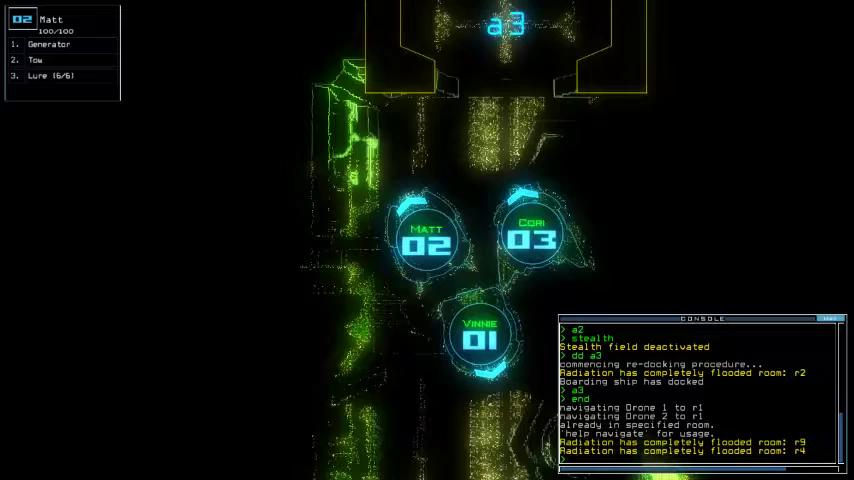
{"action": "key", "text": "space"}
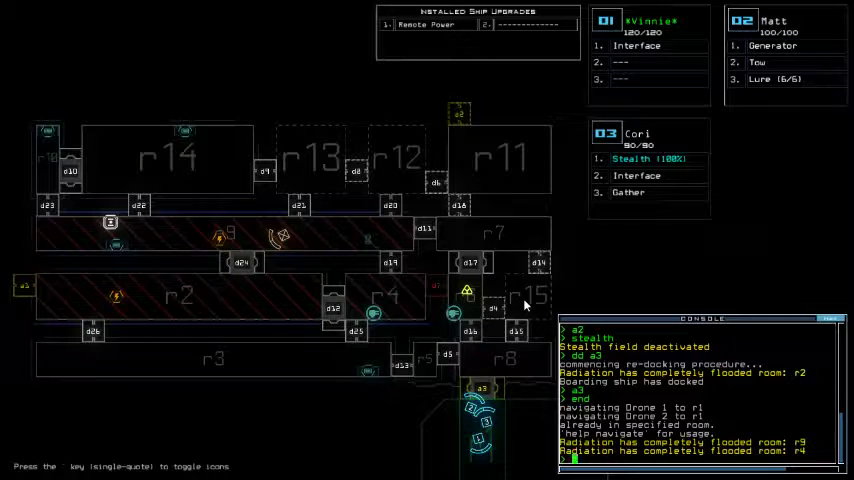
Check drone 1's camera and the map, then confirm mission time 8:02
{"action": "key", "text": "1"}
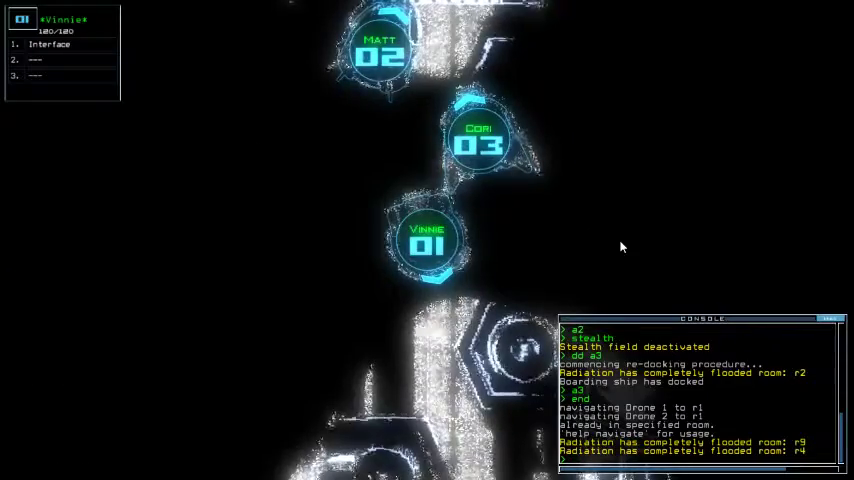
{"action": "key", "text": "space"}
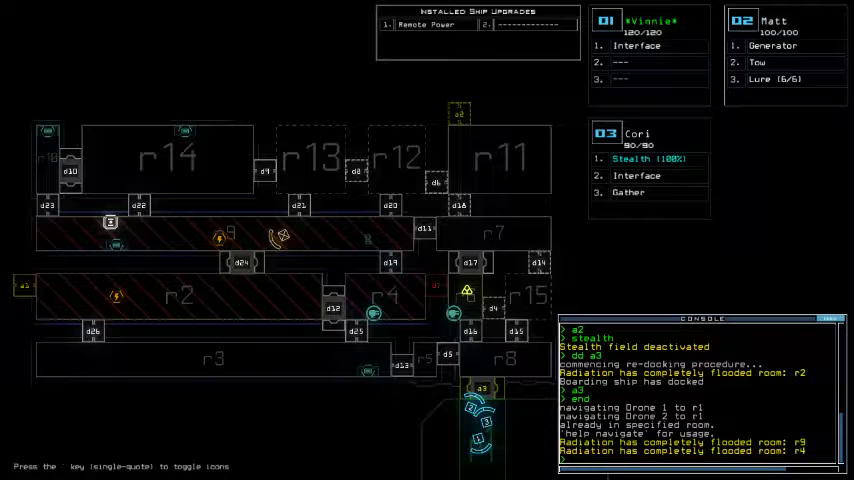
{"action": "type", "text": "time"}
{"action": "key", "text": "Return"}
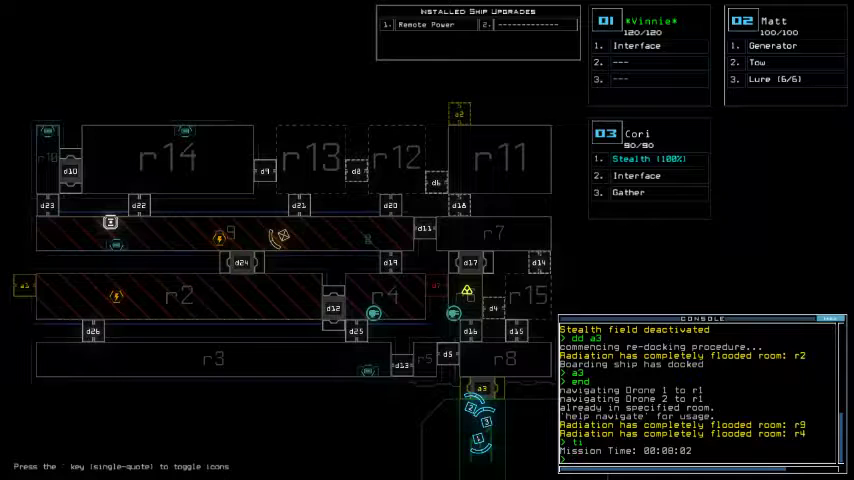
{"action": "type", "text": "remote r2"}
Remotely power room r2, close two doors, then shift remote power to r9
{"action": "key", "text": "Return"}
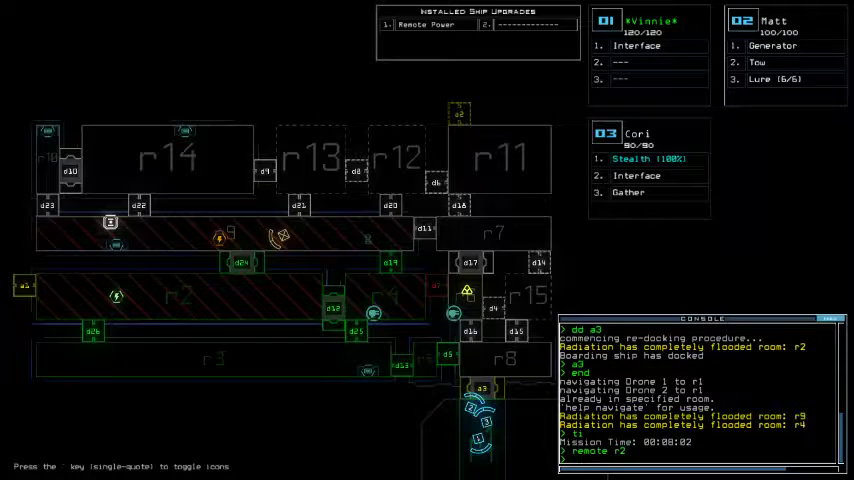
{"action": "type", "text": "d24"}
{"action": "key", "text": "Return"}
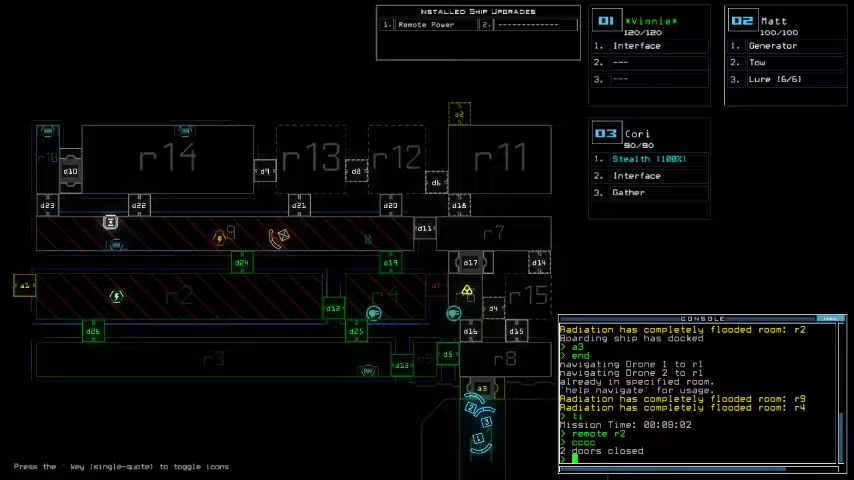
{"action": "type", "text": "remote r2; remote r9"}
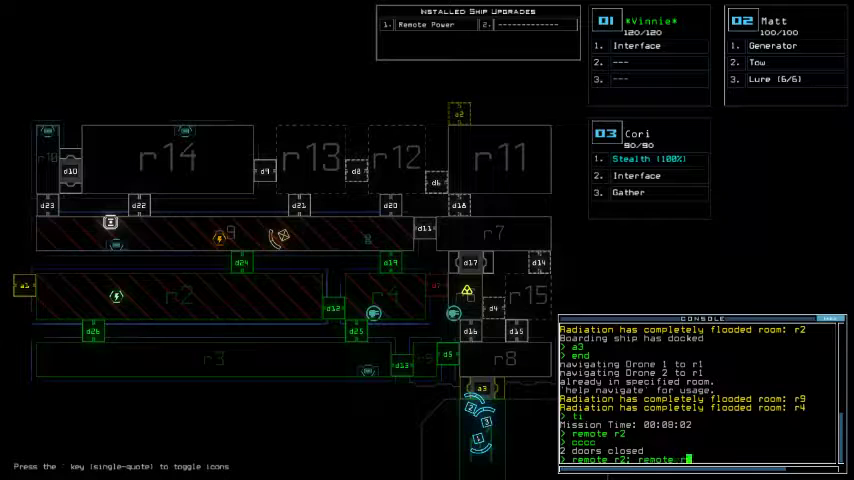
{"action": "key", "text": "Return"}
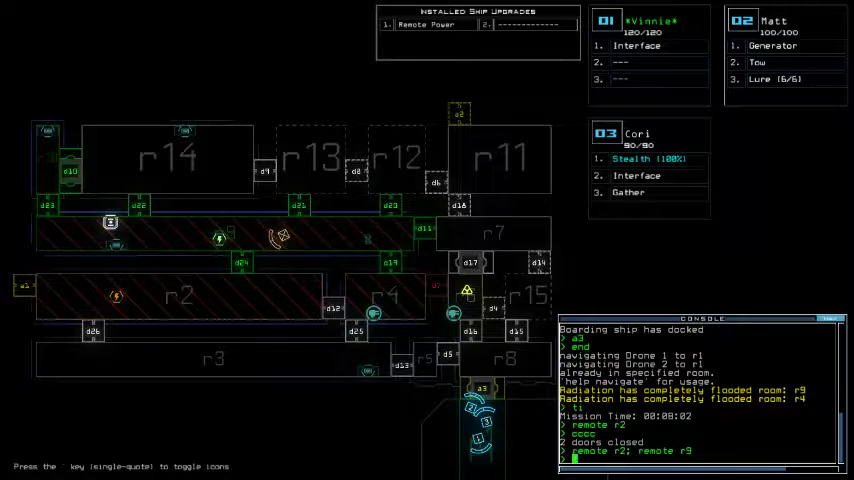